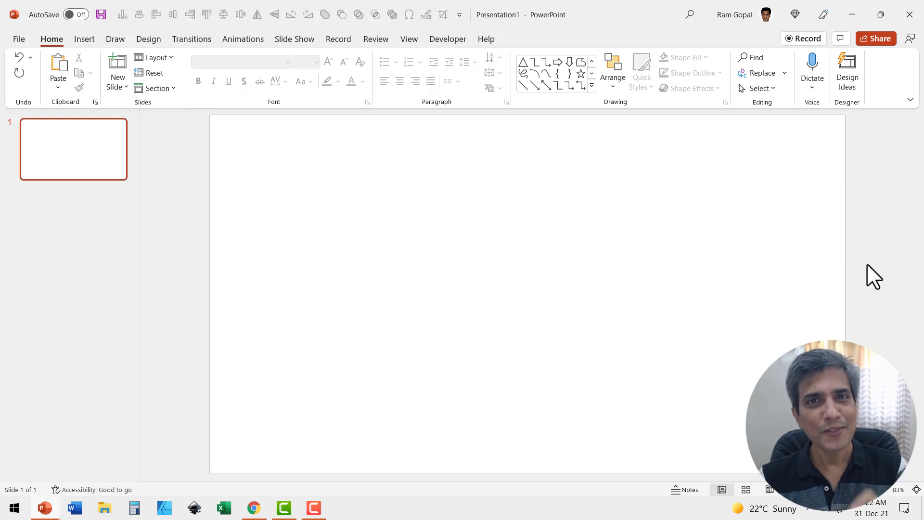
Step: Draw a 14.28" horizontal straight line across the slide and align it to the vertical middle
{"action": "left_click", "coordinate": [592, 86]}
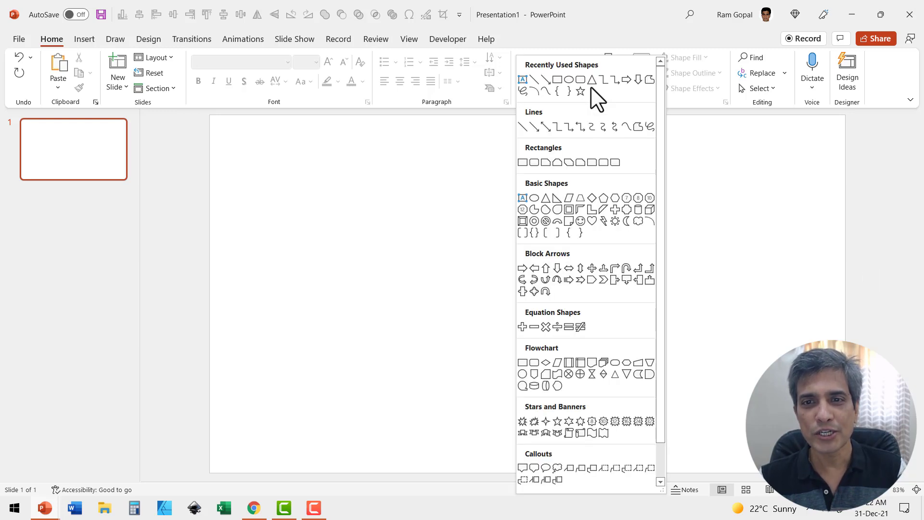
{"action": "left_click", "coordinate": [524, 127]}
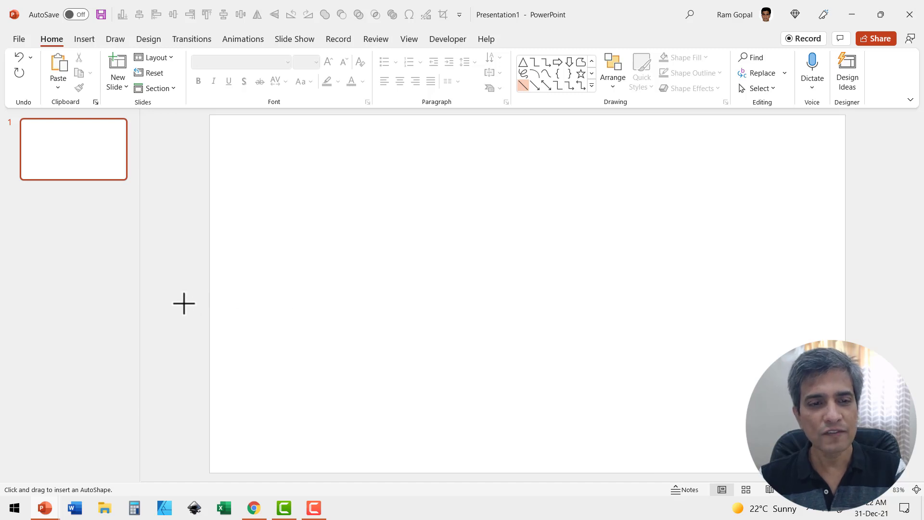
{"action": "left_click_drag", "start_coordinate": [182, 304], "coordinate": [860, 306]}
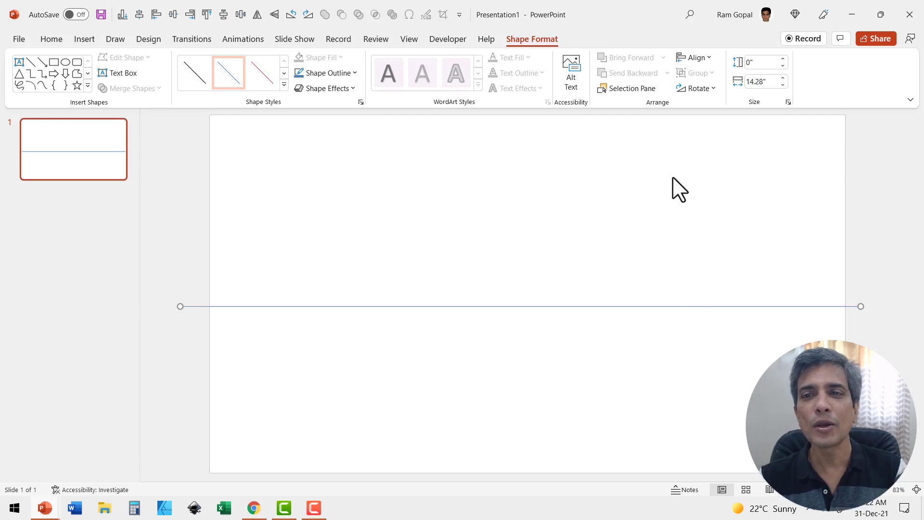
{"action": "left_click", "coordinate": [697, 59]}
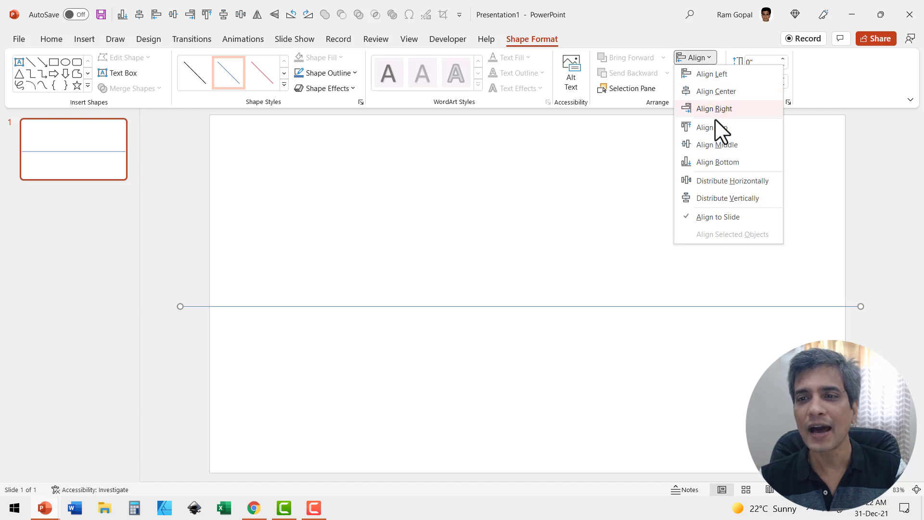
{"action": "left_click", "coordinate": [717, 144]}
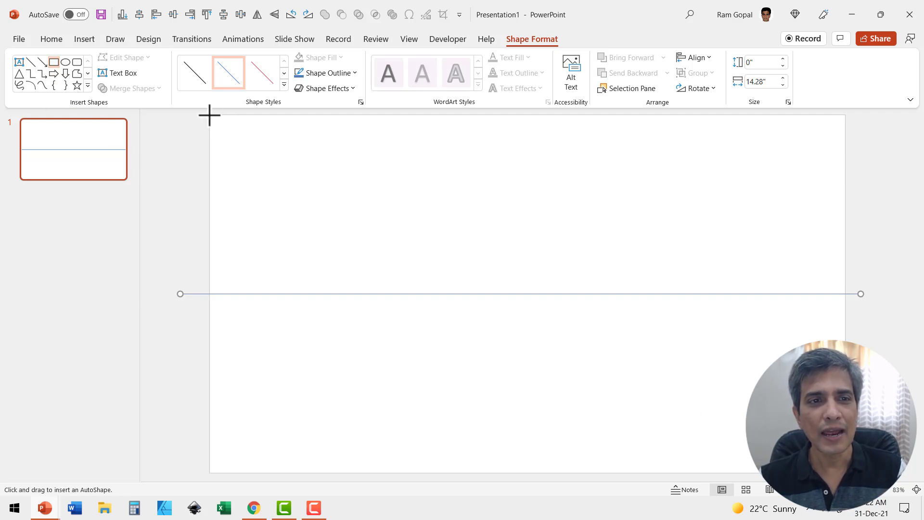
Step: Draw a blue rectangle from the top-left corner to the line, and duplicate it into the bottom half
{"action": "left_click_drag", "start_coordinate": [209, 114], "coordinate": [845, 295]}
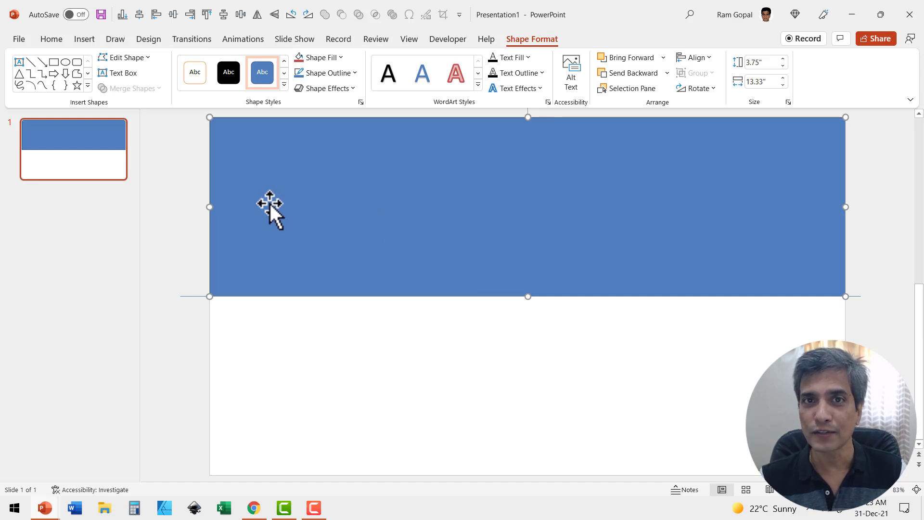
{"action": "key", "text": "Escape"}
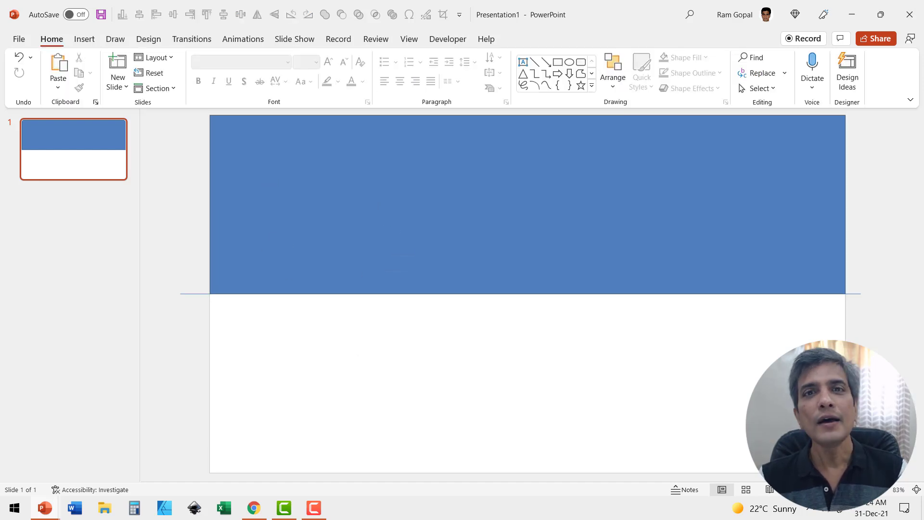
{"action": "left_click", "coordinate": [632, 231]}
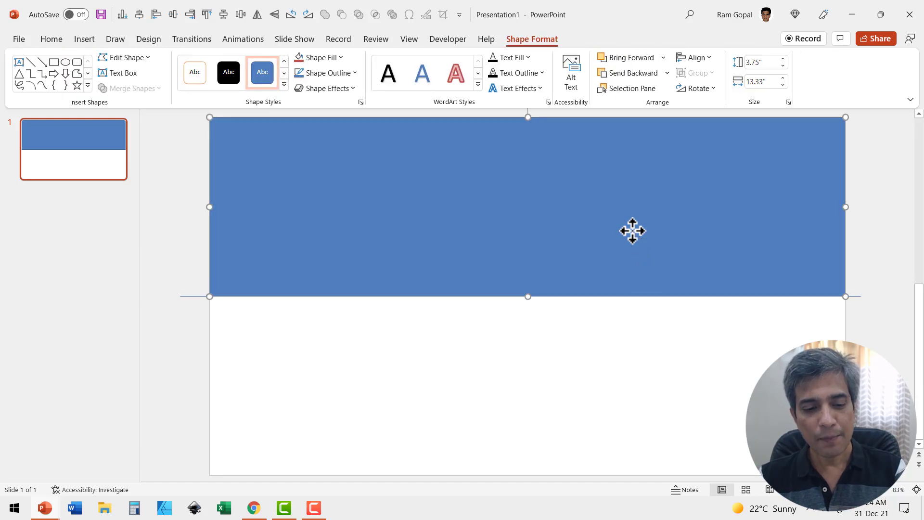
{"action": "key", "text": "ctrl+d"}
{"action": "left_click_drag", "start_coordinate": [634, 231], "coordinate": [614, 367]}
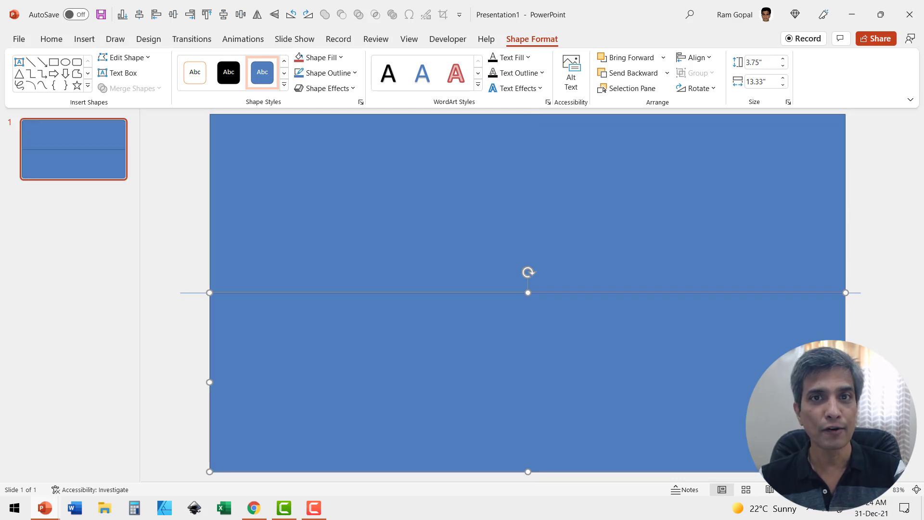
{"action": "left_click", "coordinate": [857, 293]}
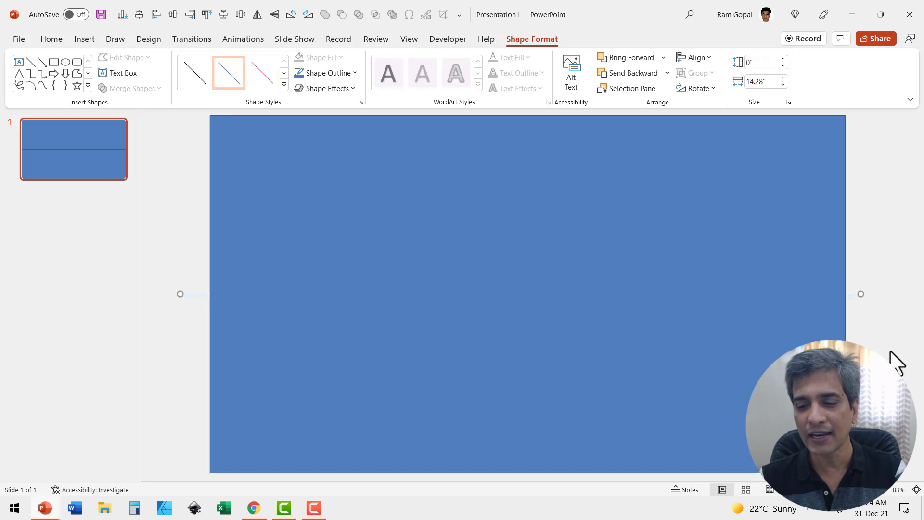
{"action": "left_click", "coordinate": [890, 357]}
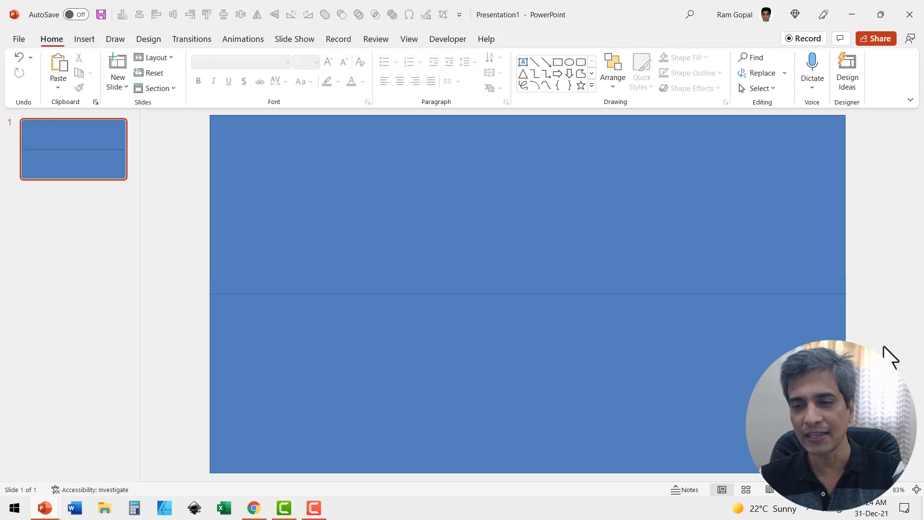
Step: Remove the outline from both blue rectangles
{"action": "left_click", "coordinate": [810, 250]}
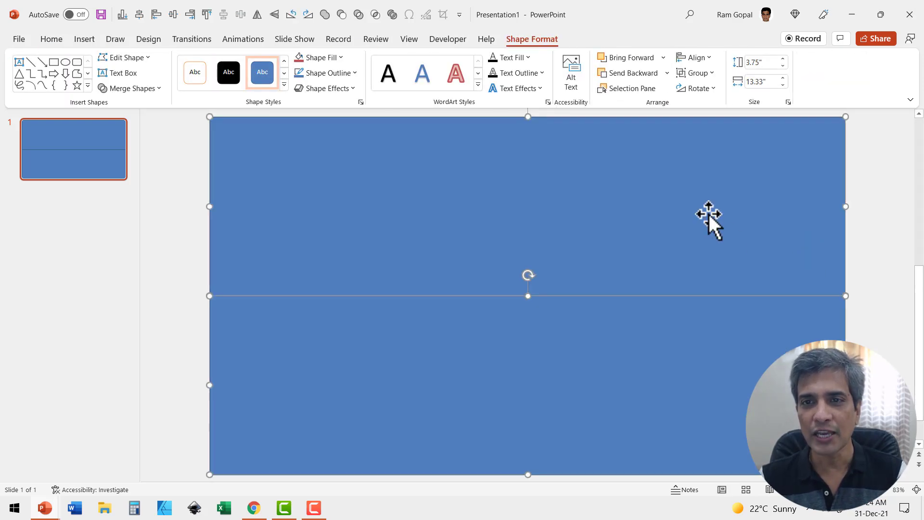
{"action": "left_click", "coordinate": [344, 74]}
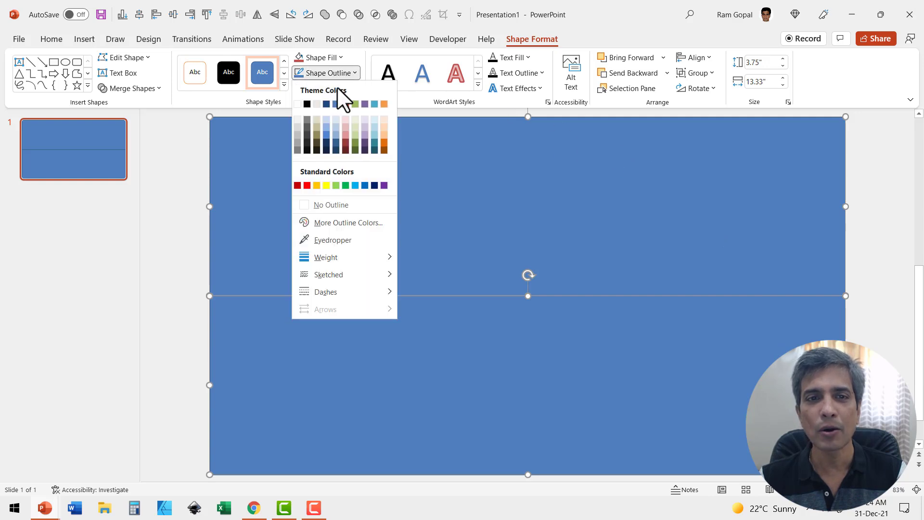
{"action": "left_click", "coordinate": [348, 209]}
{"action": "left_click", "coordinate": [886, 269]}
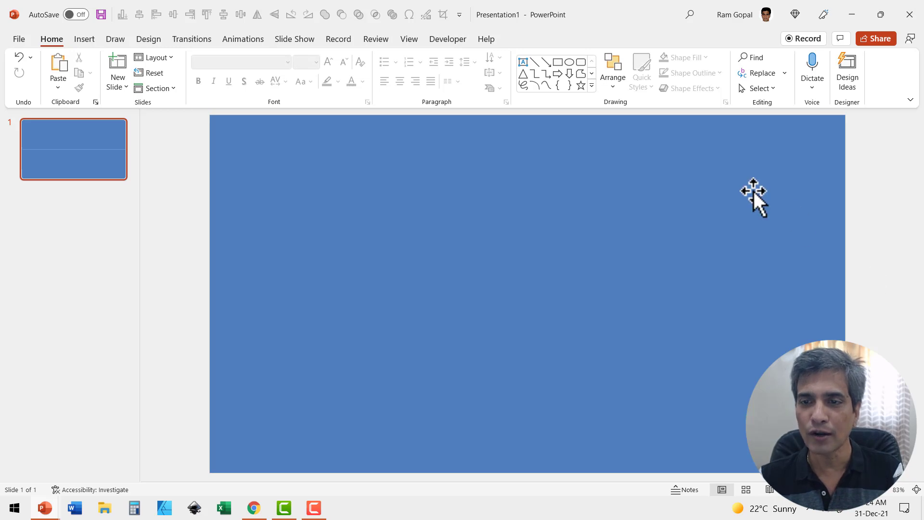
Step: Fill the top and bottom rectangles with standard Light Blue
{"action": "left_click", "coordinate": [709, 192]}
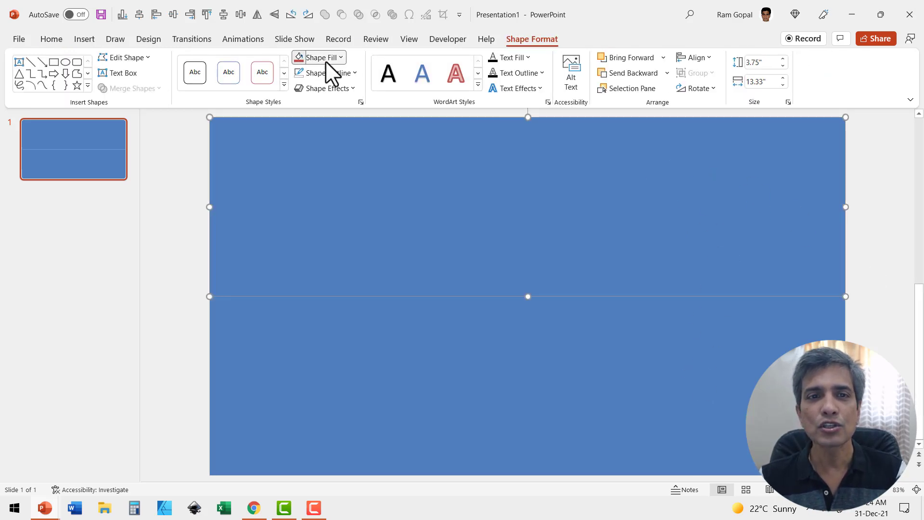
{"action": "left_click", "coordinate": [325, 61]}
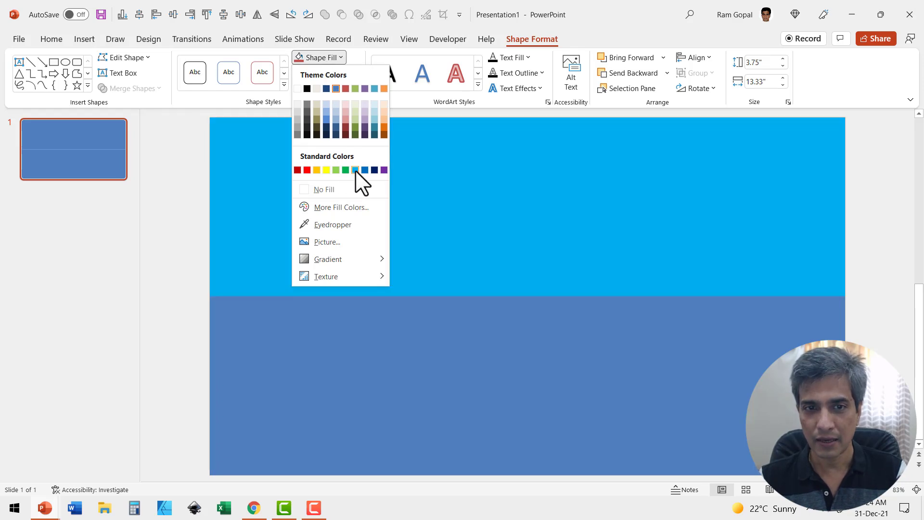
{"action": "left_click", "coordinate": [355, 169]}
{"action": "left_click", "coordinate": [514, 334]}
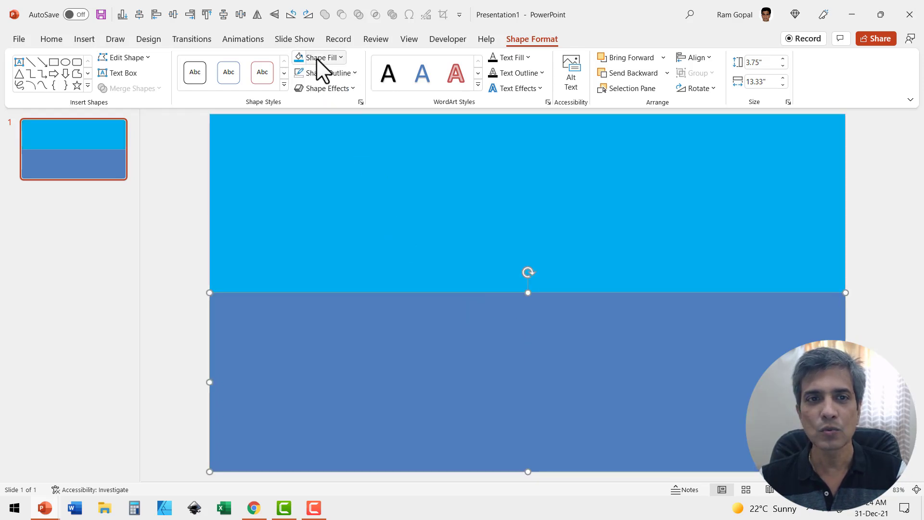
{"action": "left_click", "coordinate": [301, 56]}
{"action": "left_click", "coordinate": [887, 254]}
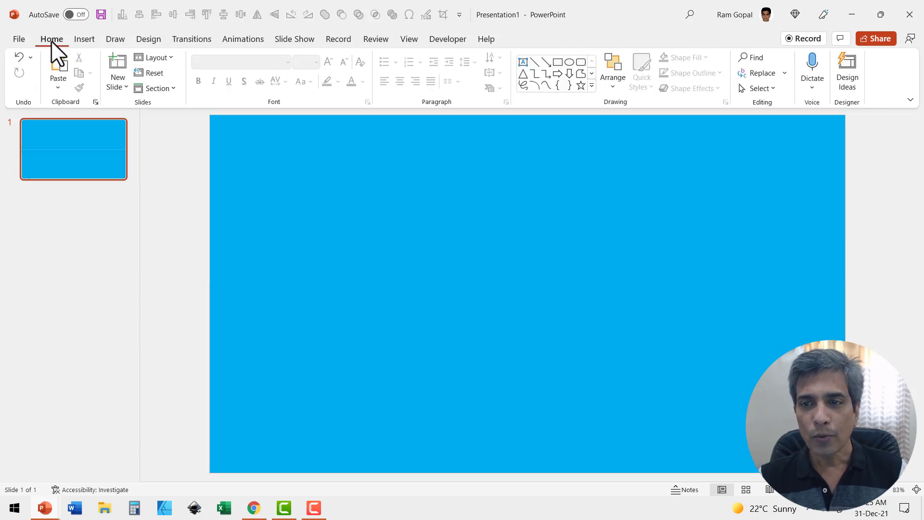
Step: Open the Selection Pane and rename Rectangle 11 to 'Blue top'
{"action": "left_click", "coordinate": [763, 89]}
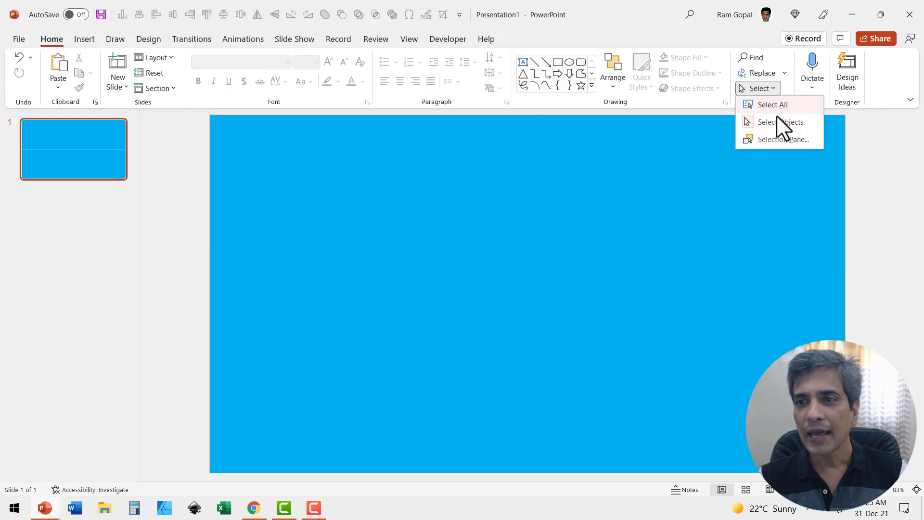
{"action": "left_click", "coordinate": [779, 140]}
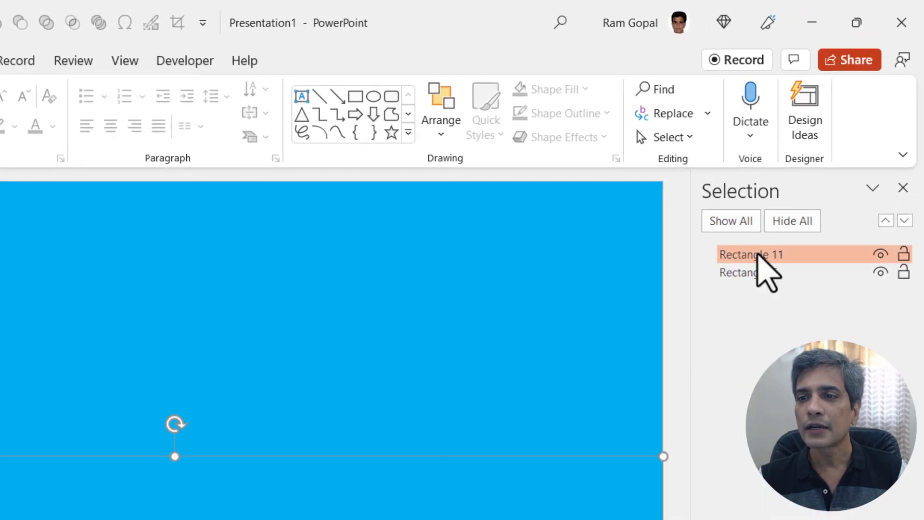
{"action": "left_click", "coordinate": [758, 255]}
{"action": "left_click", "coordinate": [784, 255]}
{"action": "left_click_drag", "start_coordinate": [798, 257], "coordinate": [674, 260]}
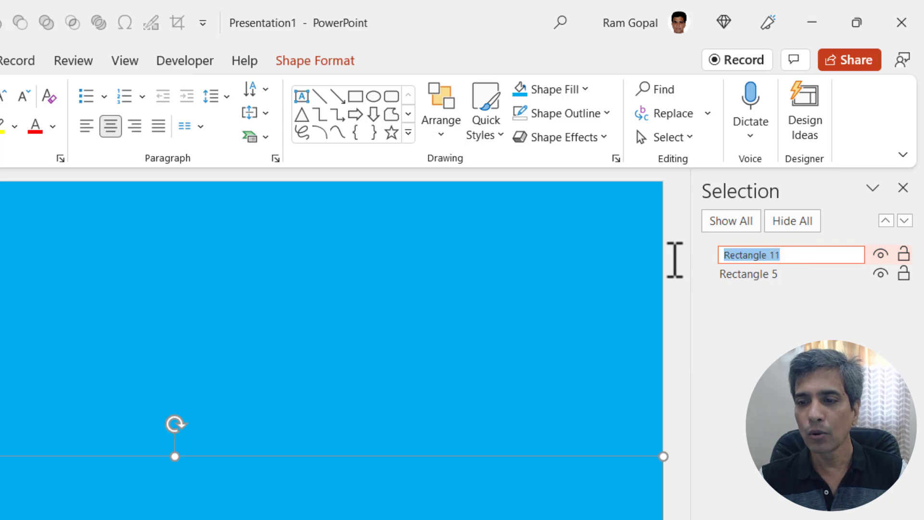
{"action": "type", "text": "Blue top"}
Step: Rename Rectangle 5 to 'Blue bottom'
{"action": "left_click", "coordinate": [782, 275]}
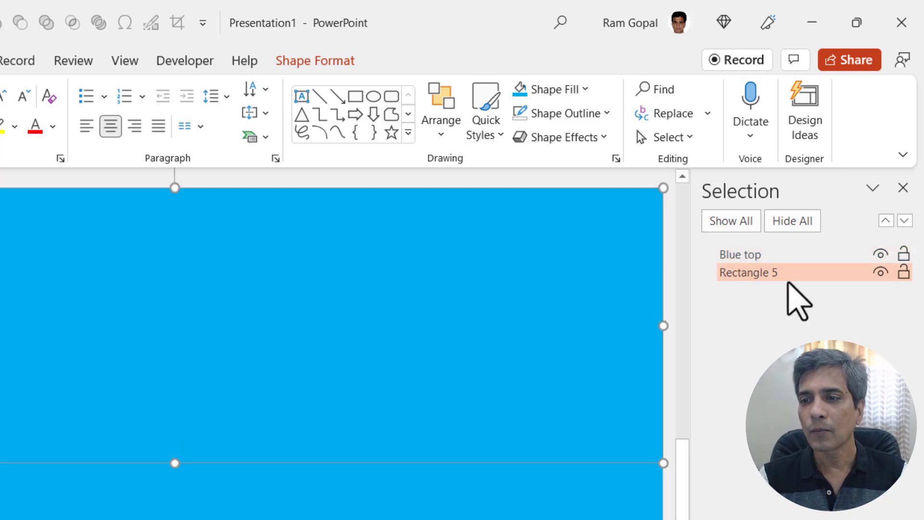
{"action": "left_click", "coordinate": [794, 275]}
{"action": "left_click_drag", "start_coordinate": [794, 278], "coordinate": [686, 299]}
{"action": "type", "text": "Blue bottom"}
{"action": "key", "text": "Return"}
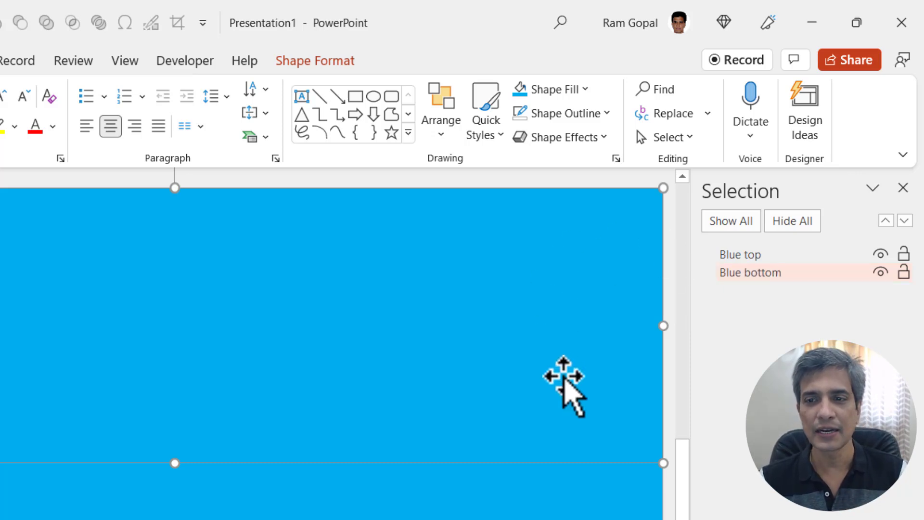
Step: Duplicate both blue rectangles and line the copies up exactly over the originals
{"action": "left_click", "coordinate": [588, 340]}
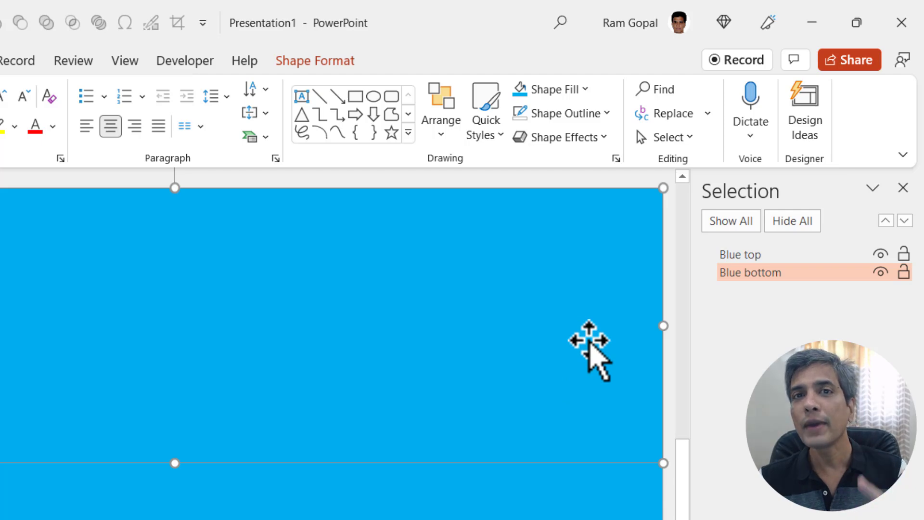
{"action": "left_click", "coordinate": [532, 511], "text": "shift"}
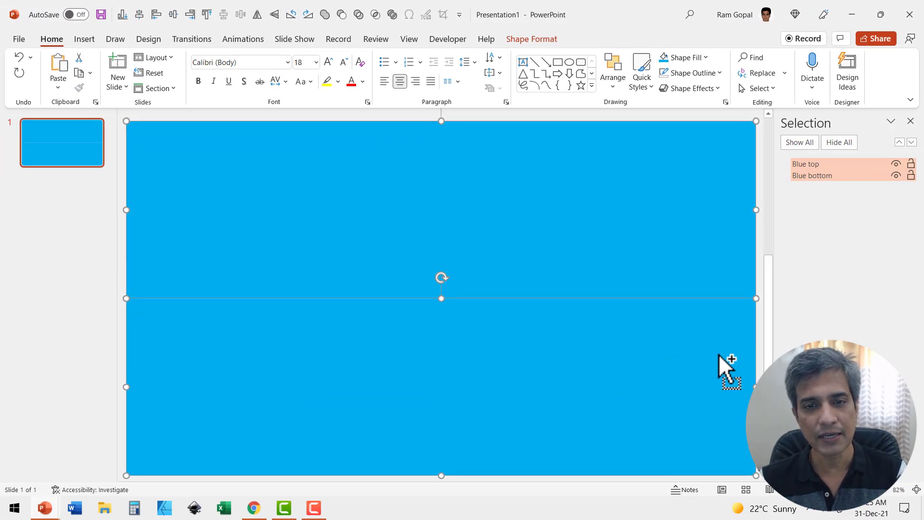
{"action": "key", "text": "ctrl+d"}
{"action": "left_click_drag", "start_coordinate": [717, 205], "coordinate": [712, 192]}
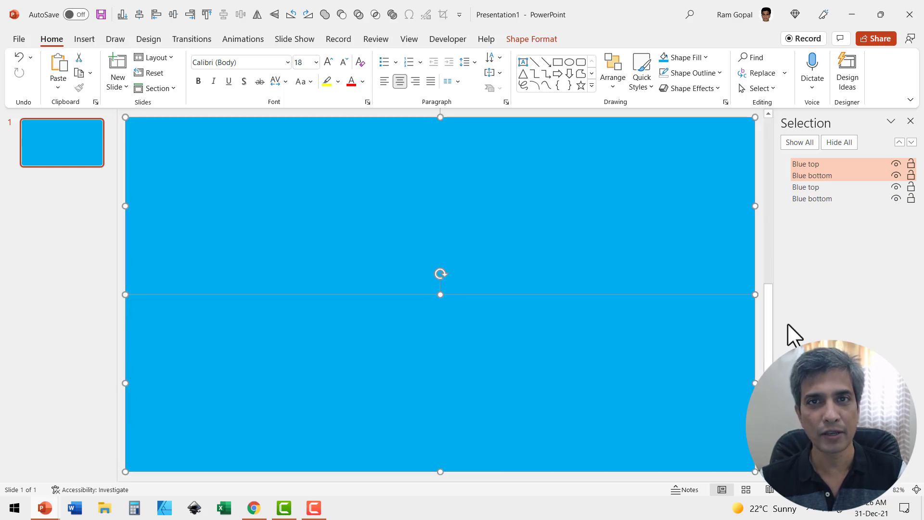
{"action": "left_click", "coordinate": [758, 157]}
Step: Fill the upper and lower copies gold
{"action": "left_click", "coordinate": [562, 168]}
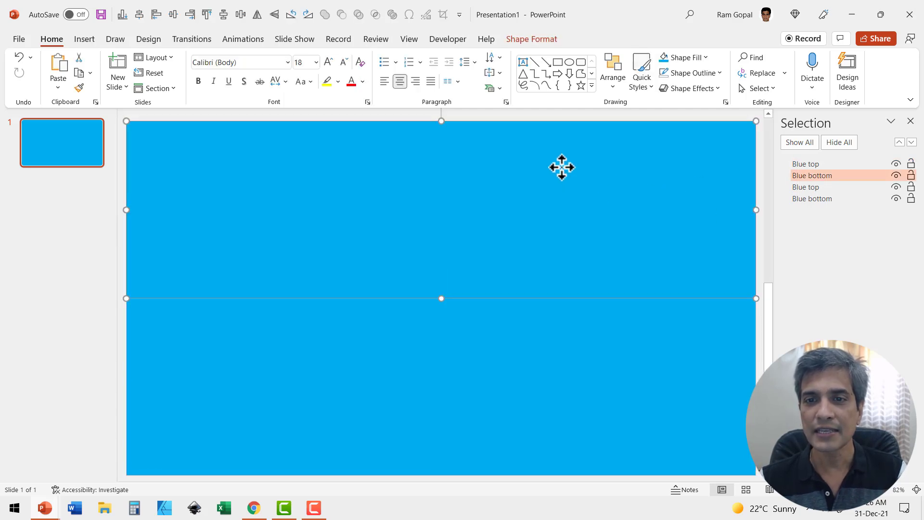
{"action": "left_click", "coordinate": [693, 56]}
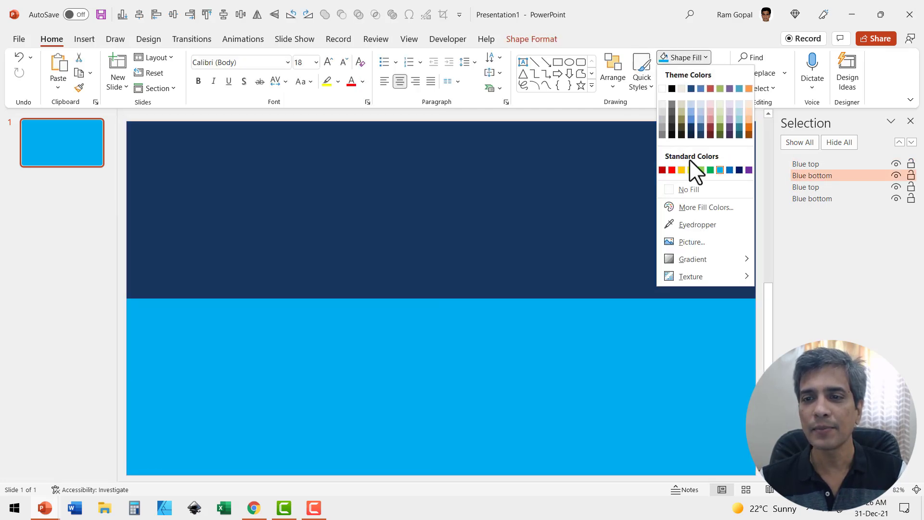
{"action": "left_click", "coordinate": [681, 169]}
{"action": "left_click", "coordinate": [620, 343]}
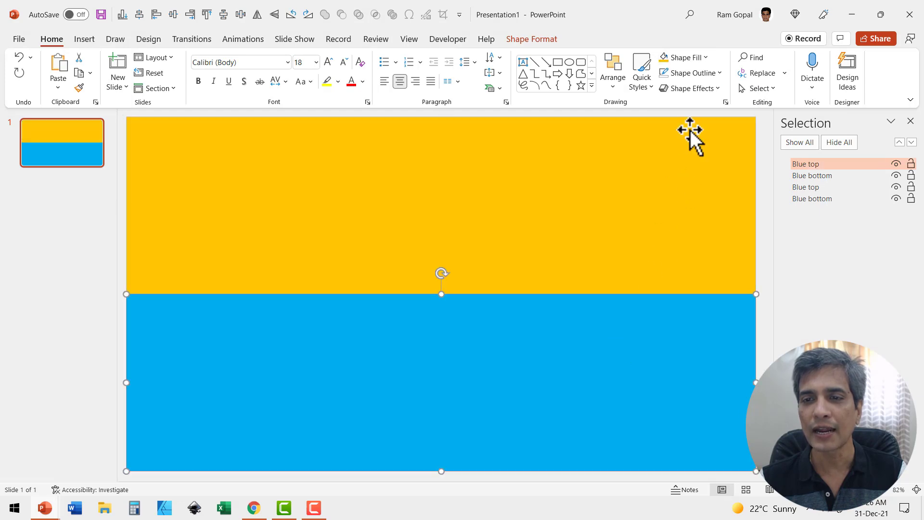
{"action": "left_click", "coordinate": [666, 57]}
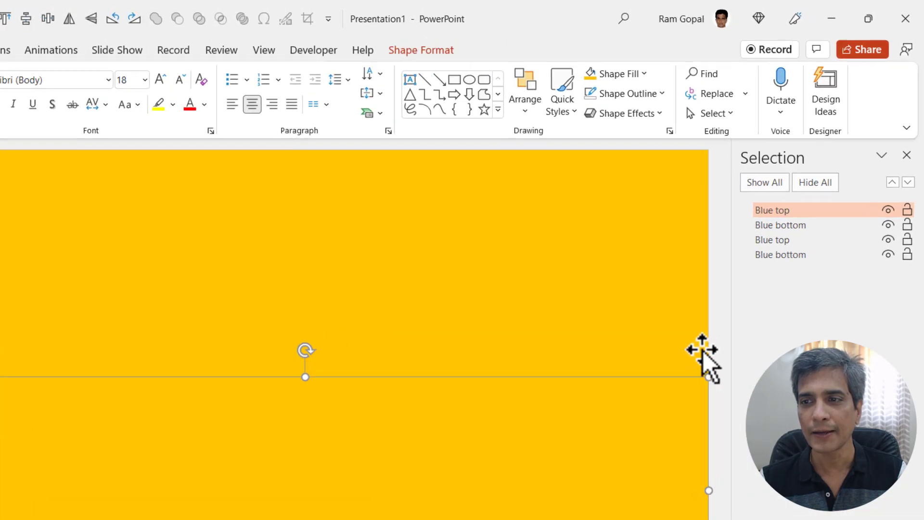
{"action": "key", "text": "Escape"}
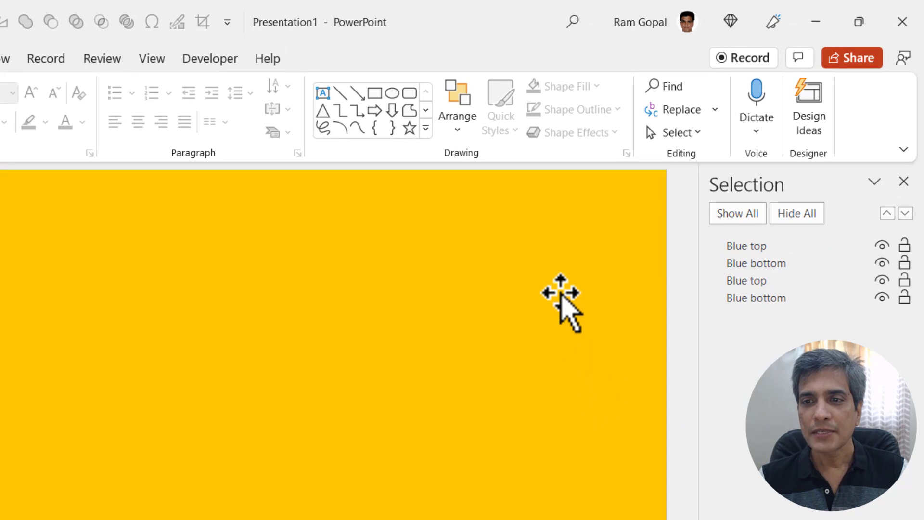
Step: Rename the first gold rectangle's layer to 'Orange top' and start renaming the second
{"action": "left_click", "coordinate": [559, 294]}
{"action": "left_click", "coordinate": [759, 264]}
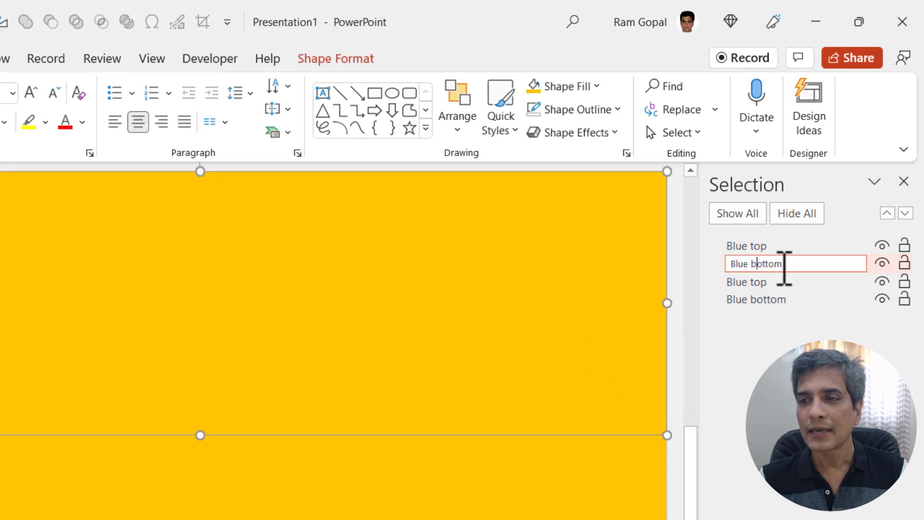
{"action": "key", "text": "ctrl+a"}
{"action": "type", "text": "Orange top"}
{"action": "left_click", "coordinate": [622, 498]}
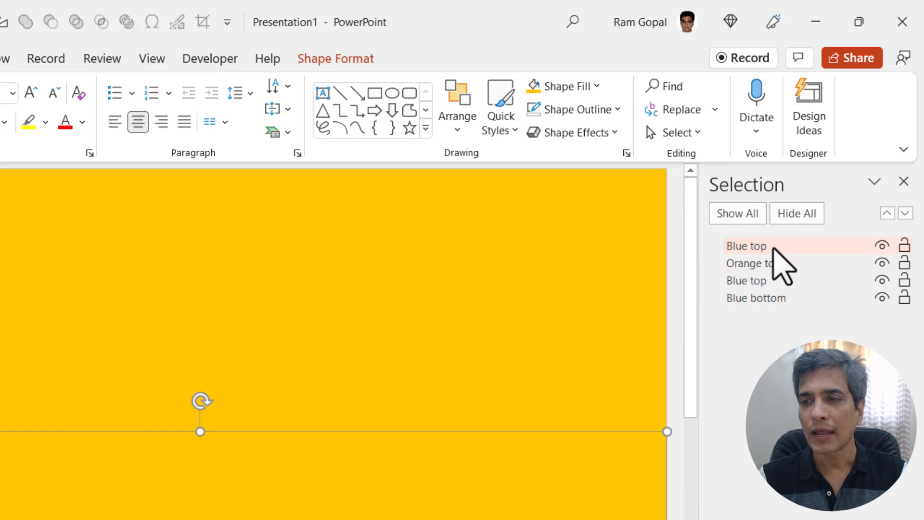
{"action": "left_click", "coordinate": [780, 247]}
{"action": "key", "text": "ctrl+a"}
Step: Name the second gold layer 'Orange Bottom', then duplicate both orange rectangles
{"action": "type", "text": "Orange Bottom"}
{"action": "left_click", "coordinate": [437, 311]}
{"action": "left_click", "coordinate": [470, 495]}
{"action": "left_click", "coordinate": [506, 499], "text": "shift"}
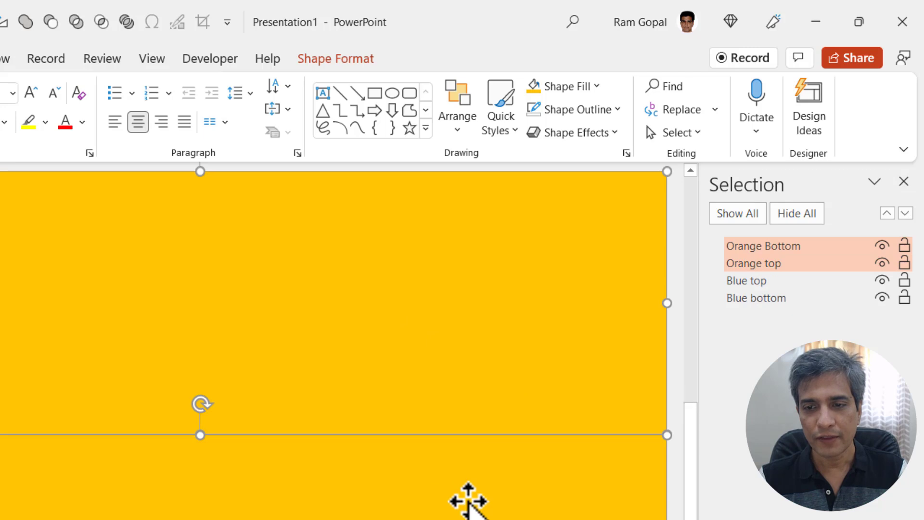
{"action": "key", "text": "ctrl+d"}
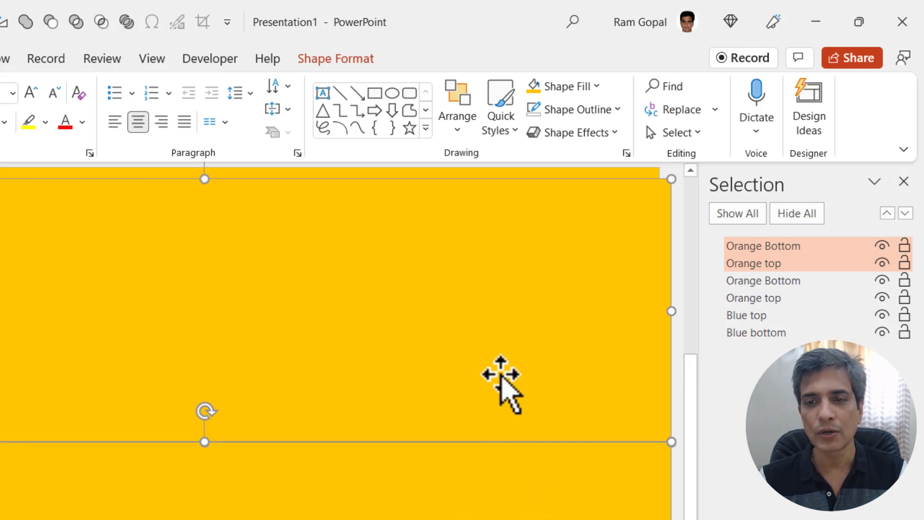
{"action": "left_click_drag", "start_coordinate": [499, 377], "coordinate": [487, 361]}
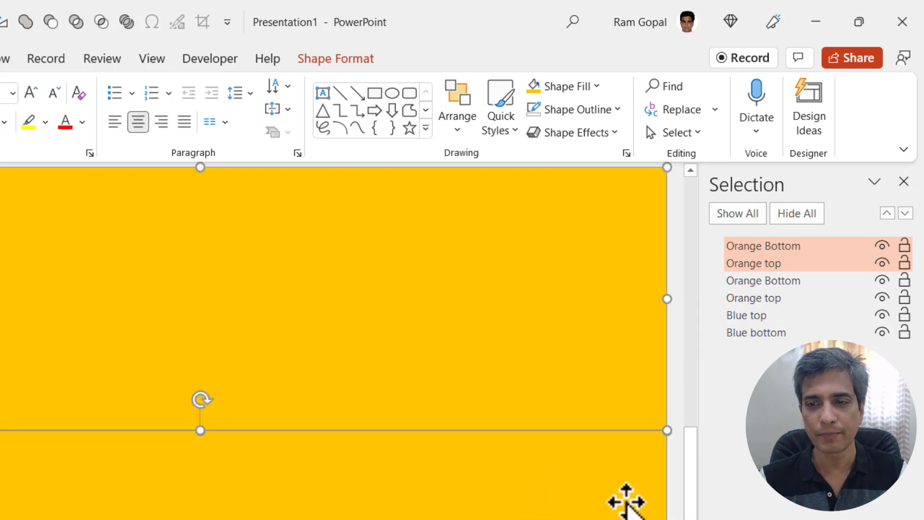
Step: Fill the copied rectangles black
{"action": "left_click", "coordinate": [575, 87]}
{"action": "left_click", "coordinate": [546, 132]}
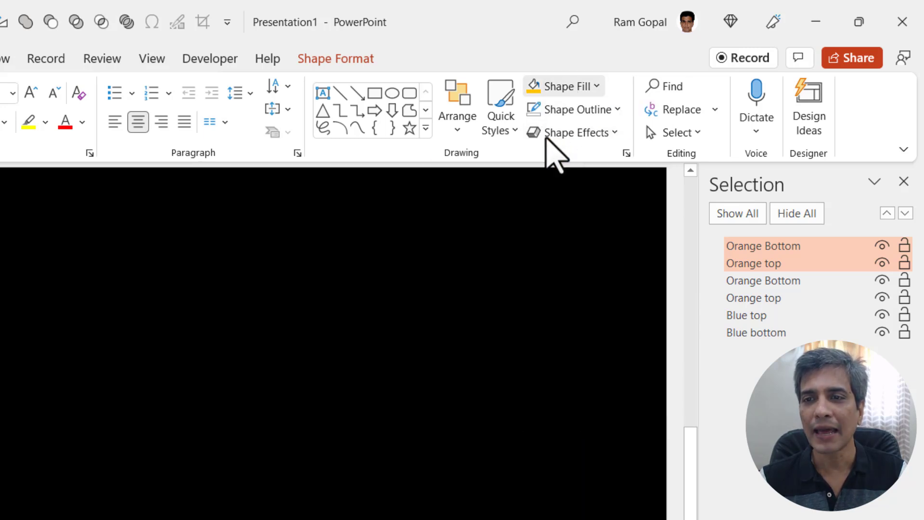
{"action": "key", "text": "Escape"}
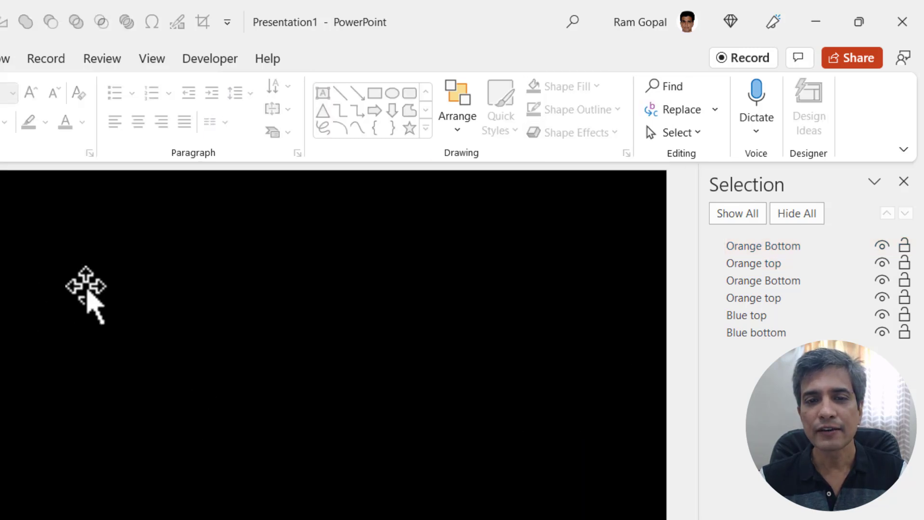
Step: Rename the black copies' layers to 'Black top' and 'Black Bottom'
{"action": "left_click", "coordinate": [82, 289]}
{"action": "double_click", "coordinate": [793, 265]}
{"action": "type", "text": "Black top"}
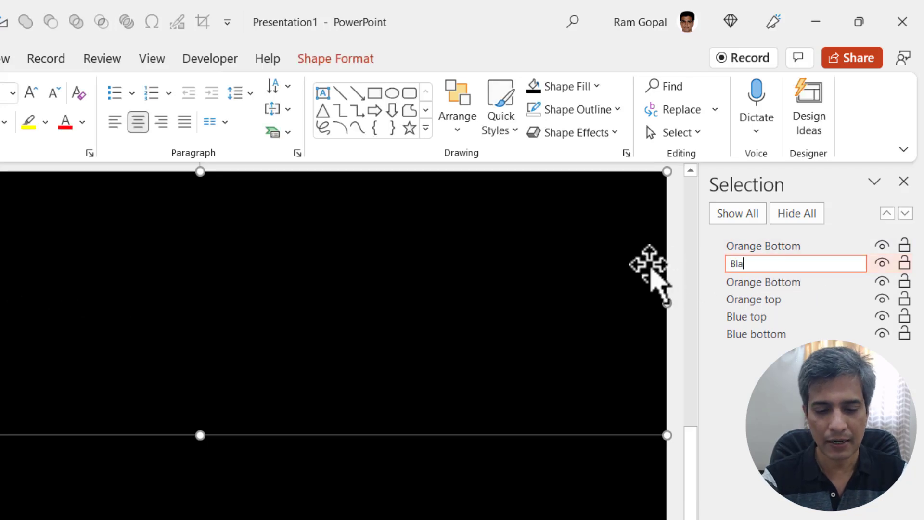
{"action": "left_click", "coordinate": [793, 246]}
{"action": "double_click", "coordinate": [795, 245]}
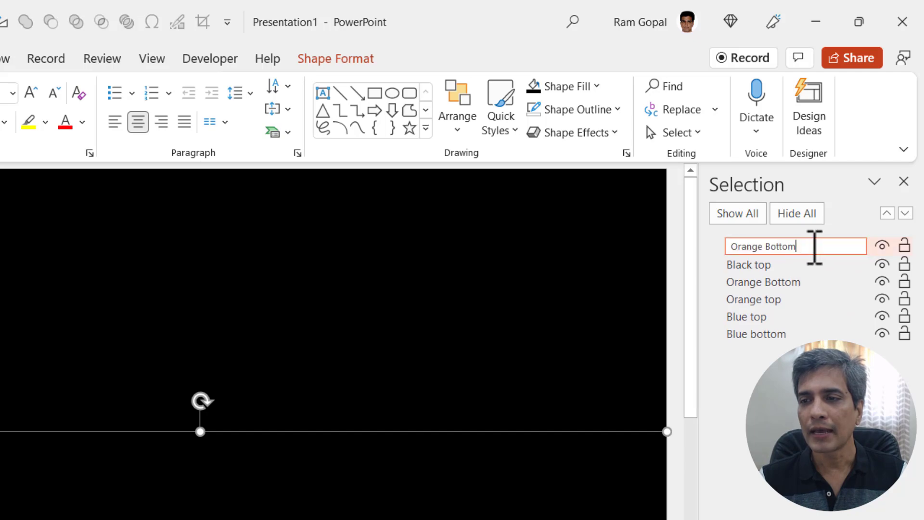
{"action": "type", "text": "B"}
{"action": "type", "text": "lack Bottom"}
{"action": "key", "text": "Return"}
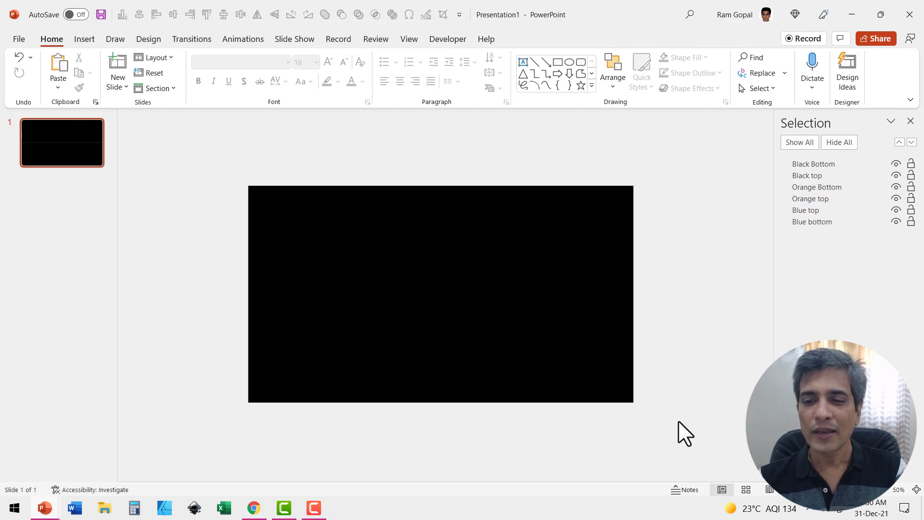
{"action": "left_click_drag", "start_coordinate": [675, 417], "coordinate": [168, 124]}
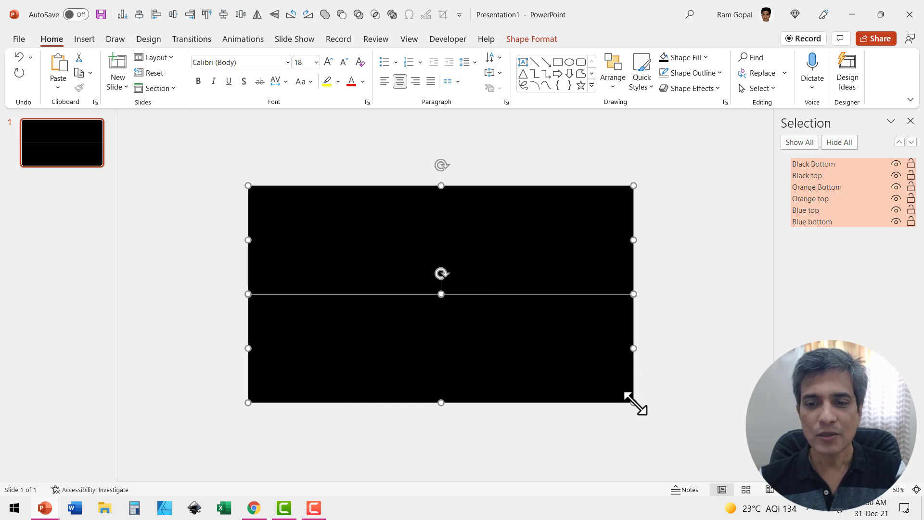
Step: Scale all six selected rectangles outward from the centre until they fill the slide
{"action": "left_click_drag", "start_coordinate": [634, 403], "coordinate": [653, 424]}
{"action": "left_click", "coordinate": [733, 299]}
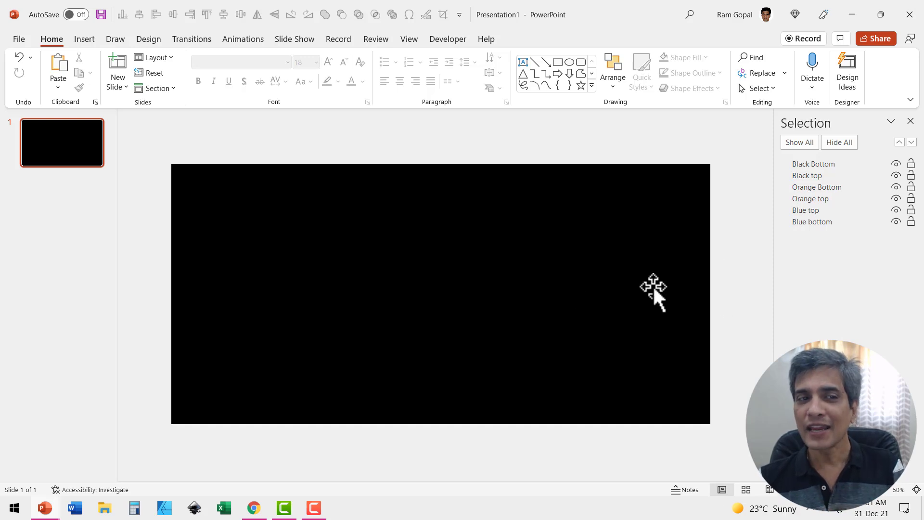
Step: Duplicate slide 1 and hide the Black and Orange top/bottom rectangles on the copy
{"action": "right_click", "coordinate": [93, 156]}
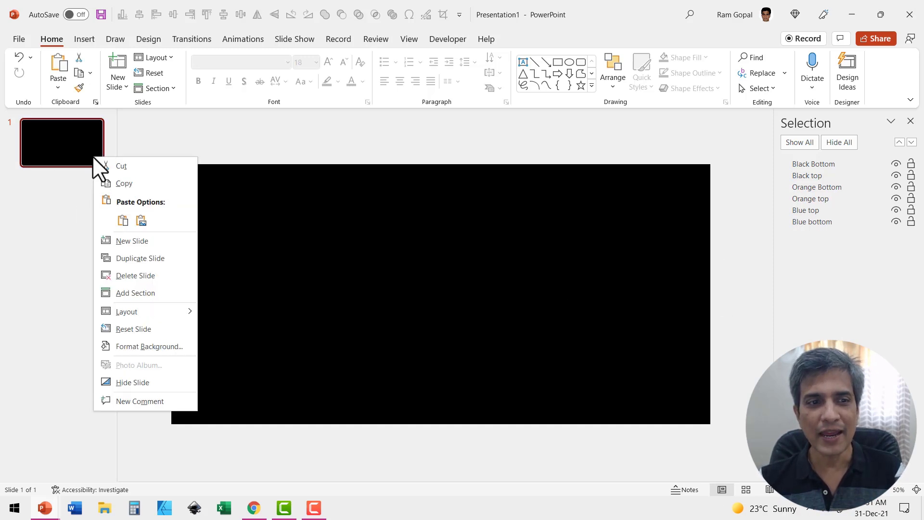
{"action": "left_click", "coordinate": [136, 258]}
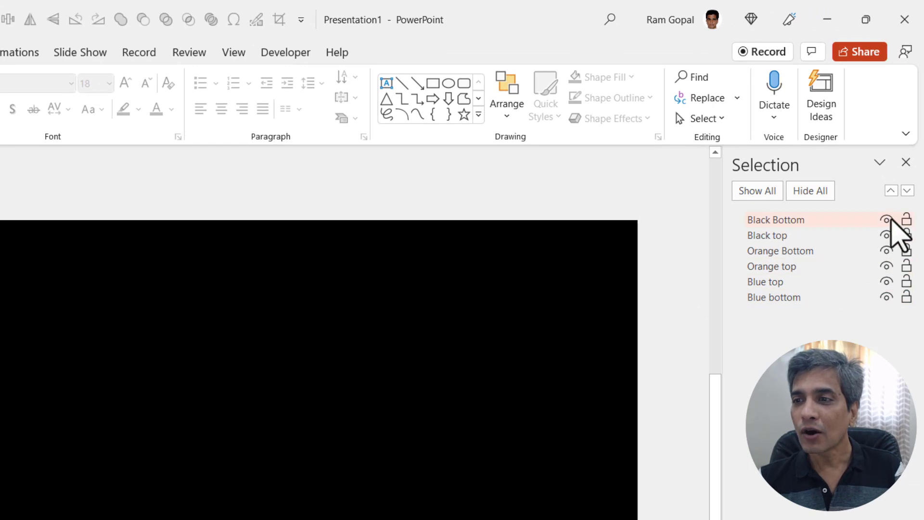
{"action": "left_click", "coordinate": [886, 219]}
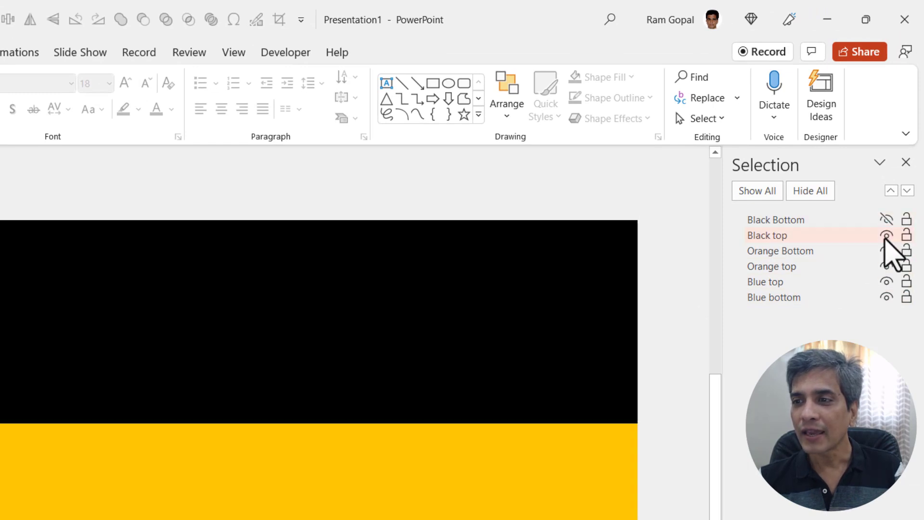
{"action": "left_click", "coordinate": [886, 234]}
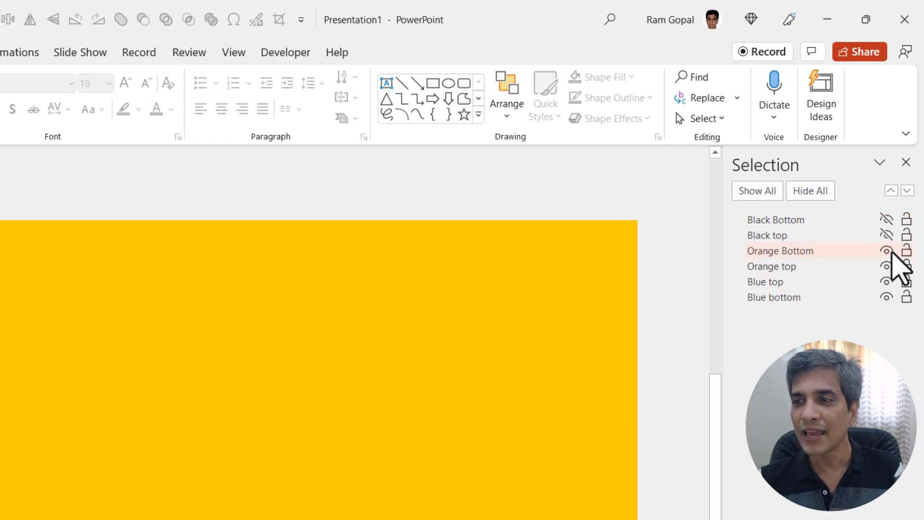
{"action": "left_click", "coordinate": [886, 250]}
{"action": "left_click", "coordinate": [886, 266]}
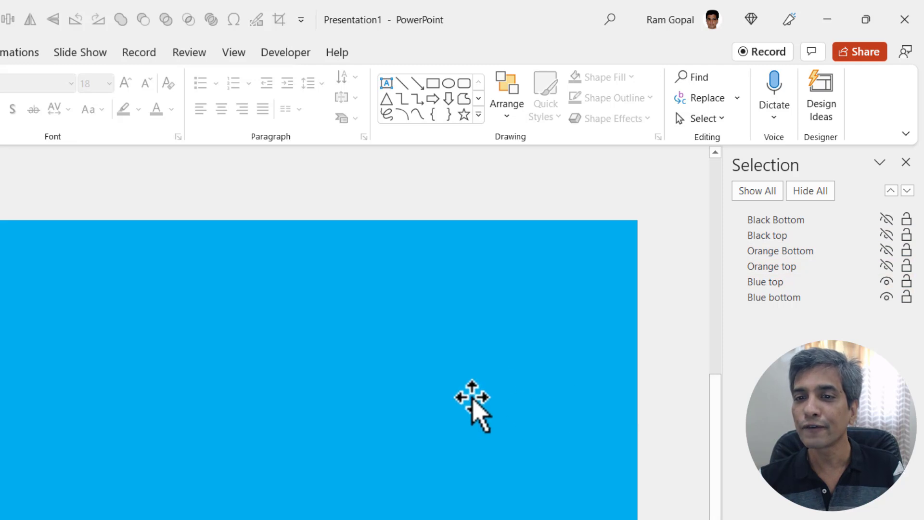
Step: Rotate both blue bars to -15° in Size and Position
{"action": "right_click", "coordinate": [390, 484]}
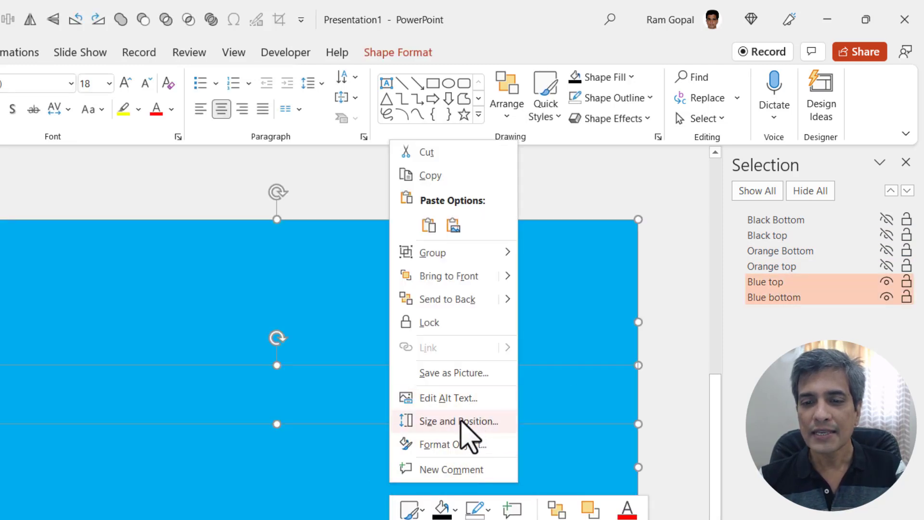
{"action": "left_click", "coordinate": [457, 421]}
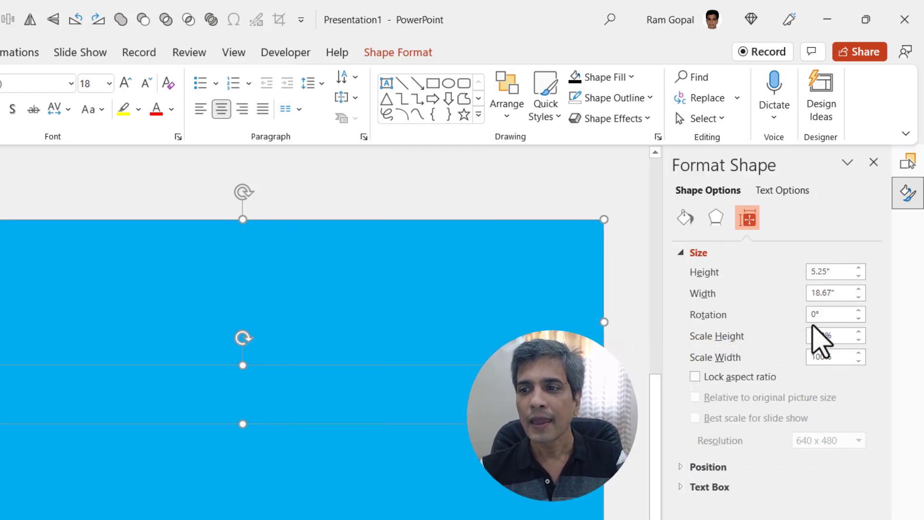
{"action": "left_click_drag", "start_coordinate": [821, 315], "coordinate": [793, 314]}
{"action": "type", "text": "-15"}
{"action": "key", "text": "Return"}
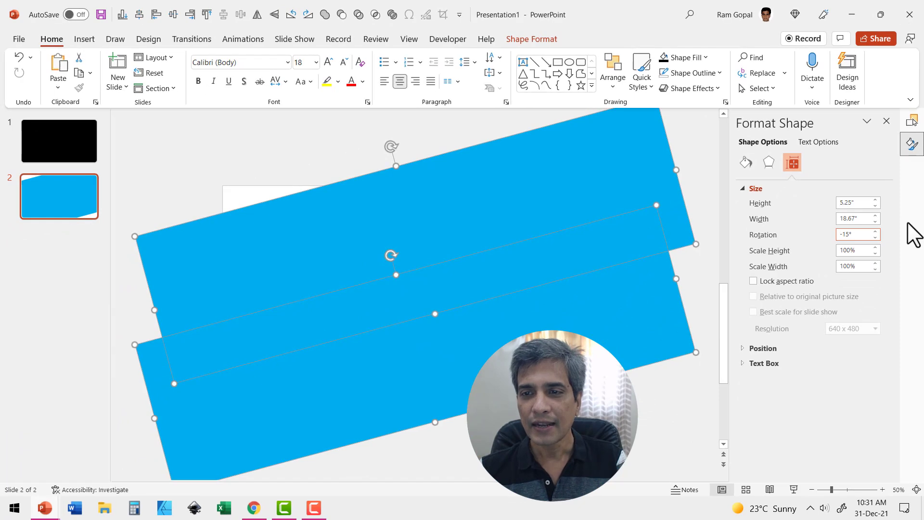
Step: Move the upper blue bar up-left and the lower bar down-right to open a white gap
{"action": "left_click", "coordinate": [695, 196]}
{"action": "left_click", "coordinate": [339, 208]}
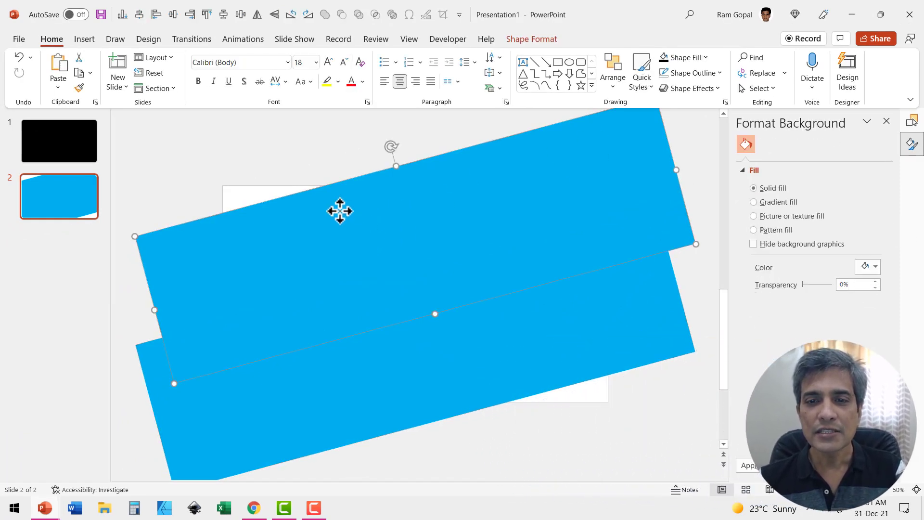
{"action": "left_click_drag", "start_coordinate": [339, 208], "coordinate": [311, 165]}
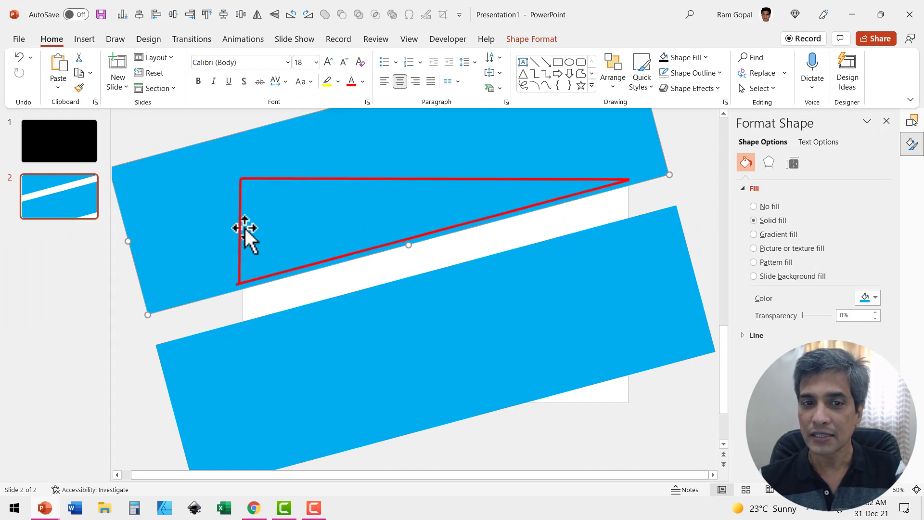
{"action": "mouse_move", "coordinate": [520, 340]}
{"action": "left_mouse_down"}
{"action": "mouse_move", "coordinate": [534, 433]}
{"action": "mouse_move", "coordinate": [535, 411]}
{"action": "left_mouse_up"}
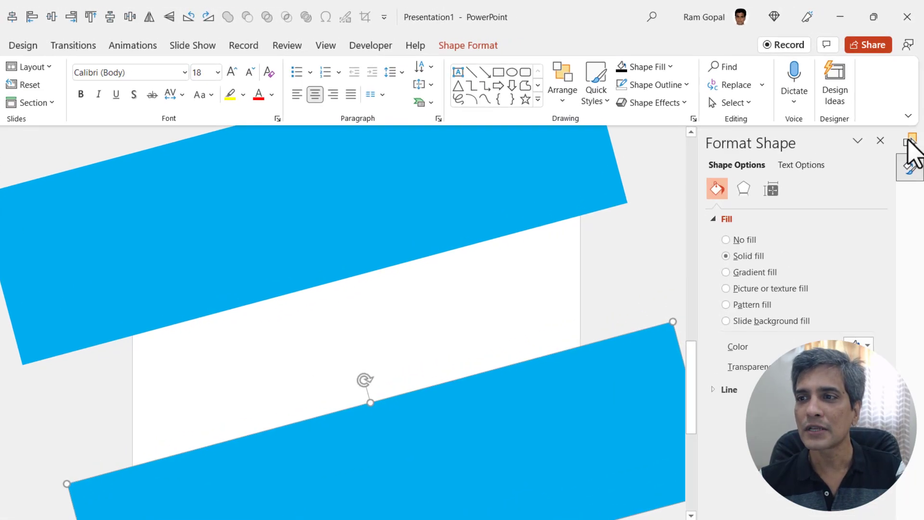
Step: Hide the Blue top and Blue bottom bars and show both orange rectangles again
{"action": "left_click", "coordinate": [912, 122]}
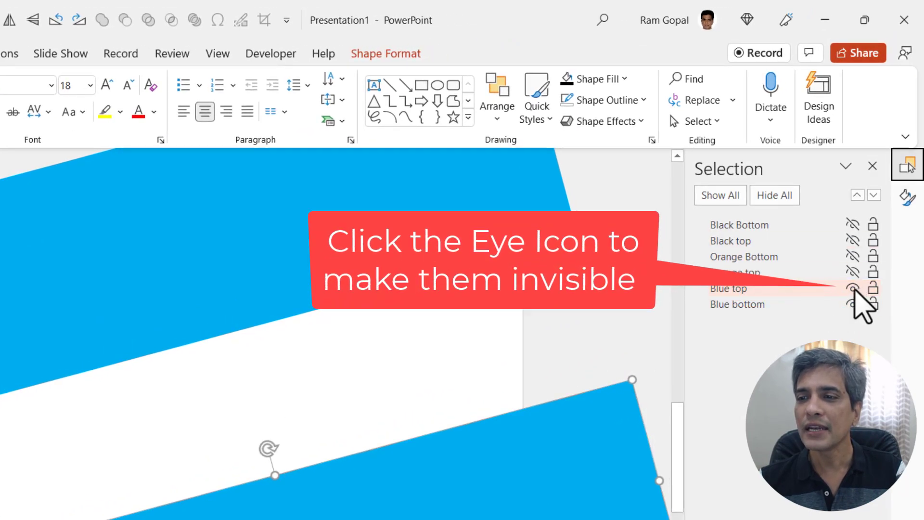
{"action": "left_click", "coordinate": [853, 288]}
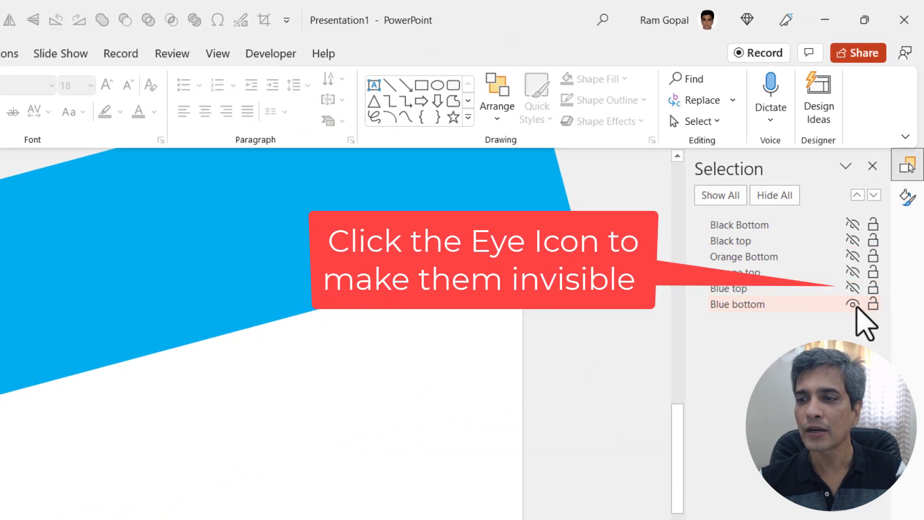
{"action": "left_click", "coordinate": [854, 306]}
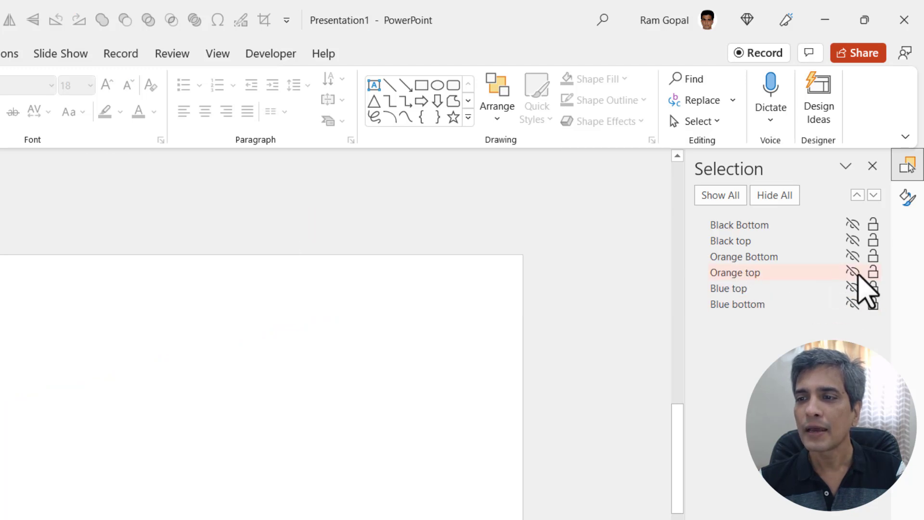
{"action": "left_click", "coordinate": [853, 272]}
{"action": "left_click", "coordinate": [853, 257]}
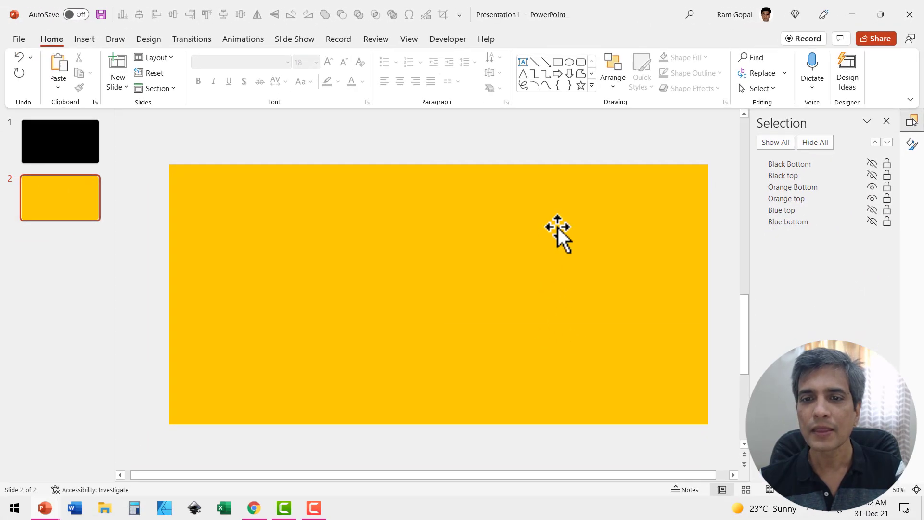
Step: Rotate both orange bars to -12° in Size and Position
{"action": "left_click", "coordinate": [424, 317]}
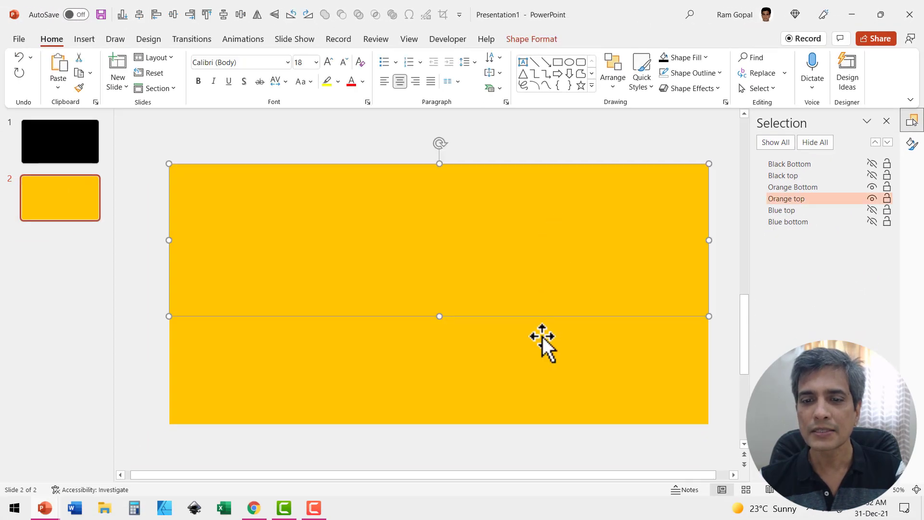
{"action": "left_click", "coordinate": [401, 460], "text": "ctrl"}
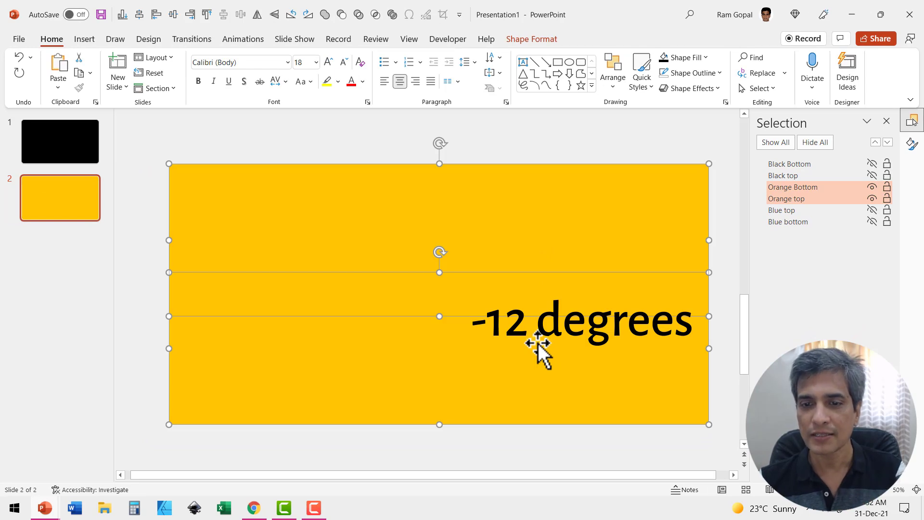
{"action": "right_click", "coordinate": [538, 343]}
{"action": "left_click", "coordinate": [592, 298]}
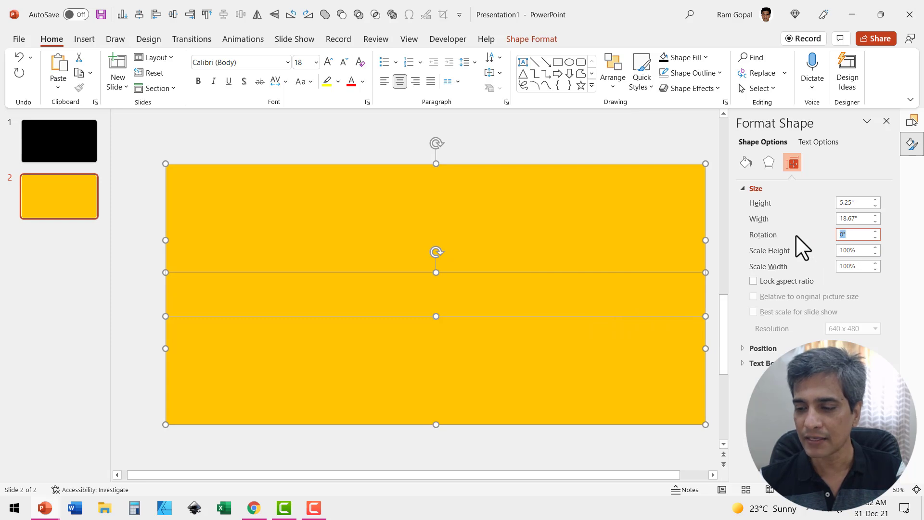
{"action": "type", "text": "-12"}
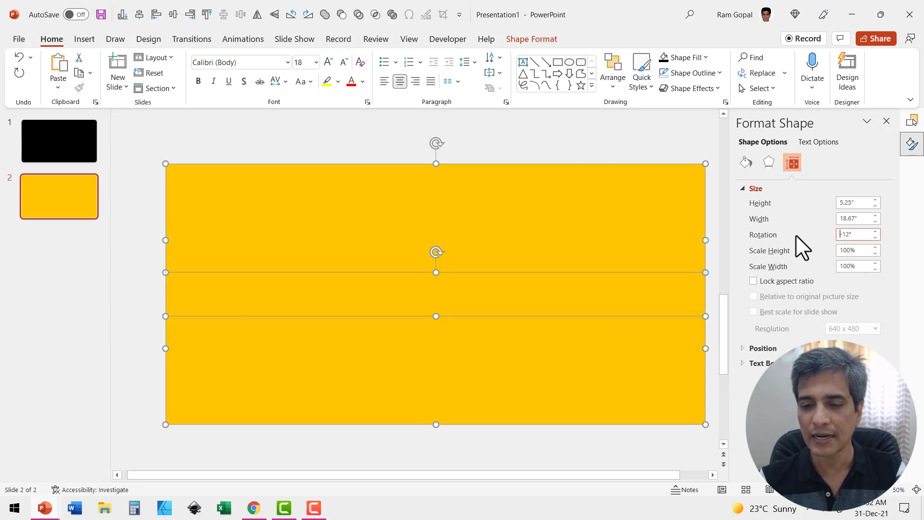
{"action": "key", "text": "Return"}
Step: Move the upper orange bar up-left and the lower one down-right, opening a white band
{"action": "left_click", "coordinate": [454, 144]}
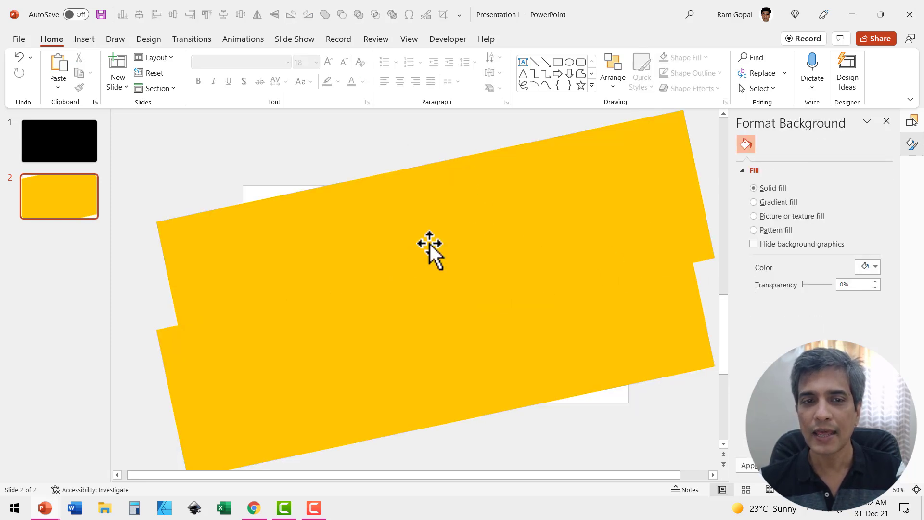
{"action": "left_click_drag", "start_coordinate": [428, 247], "coordinate": [392, 200]}
{"action": "left_click_drag", "start_coordinate": [506, 309], "coordinate": [507, 371]}
{"action": "left_click_drag", "start_coordinate": [479, 226], "coordinate": [463, 195]}
{"action": "left_click_drag", "start_coordinate": [469, 383], "coordinate": [501, 400]}
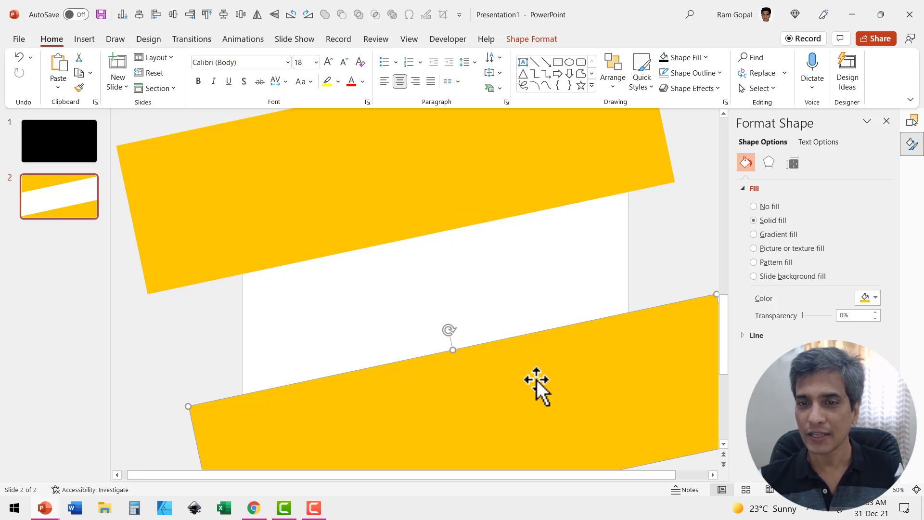
Step: Hide the Orange top and Orange Bottom shapes and show both black shapes
{"action": "left_click", "coordinate": [911, 120]}
{"action": "left_click", "coordinate": [871, 186]}
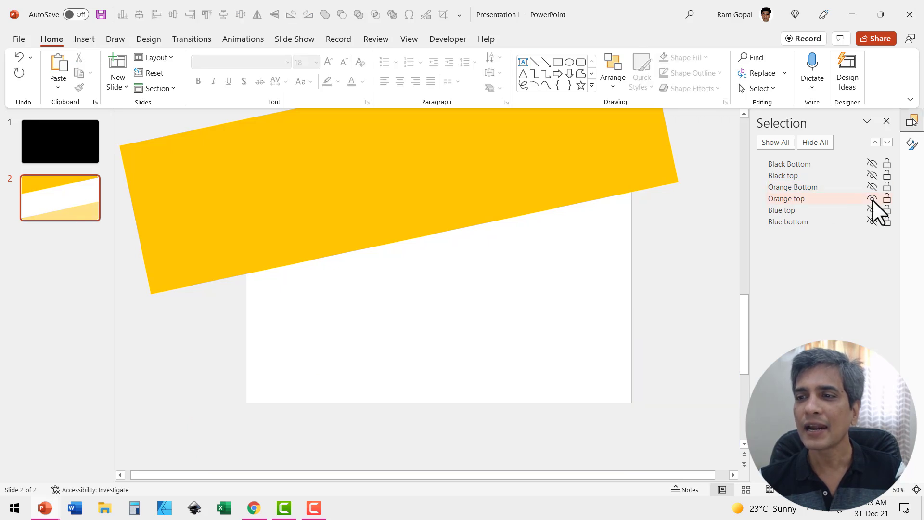
{"action": "left_click", "coordinate": [871, 199]}
{"action": "left_click", "coordinate": [872, 174]}
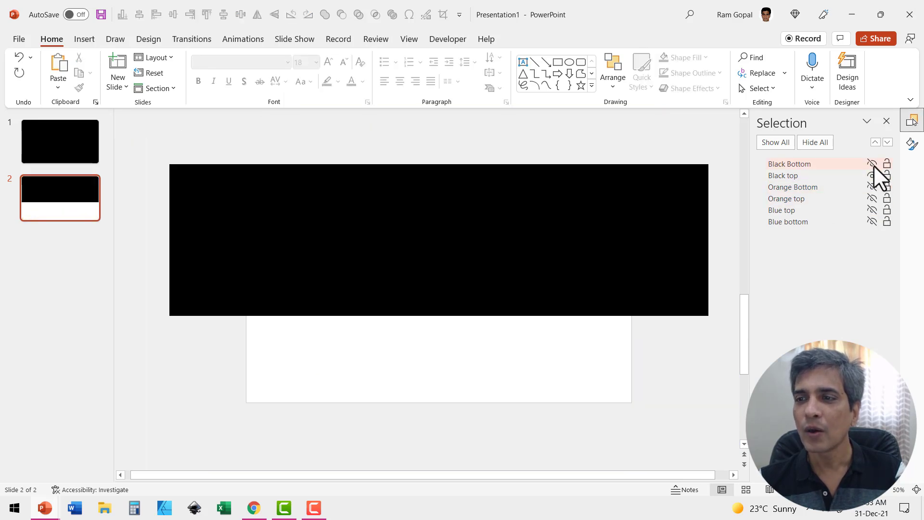
{"action": "left_click", "coordinate": [873, 164]}
Step: Rotate the Black top and Black Bottom bars to -10° in Size and Position
{"action": "left_click", "coordinate": [534, 217]}
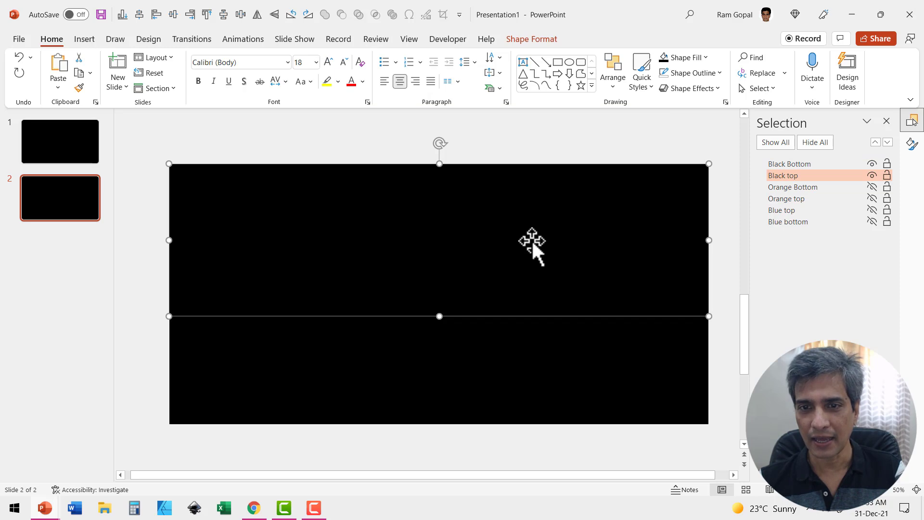
{"action": "left_click", "coordinate": [500, 355], "text": "shift"}
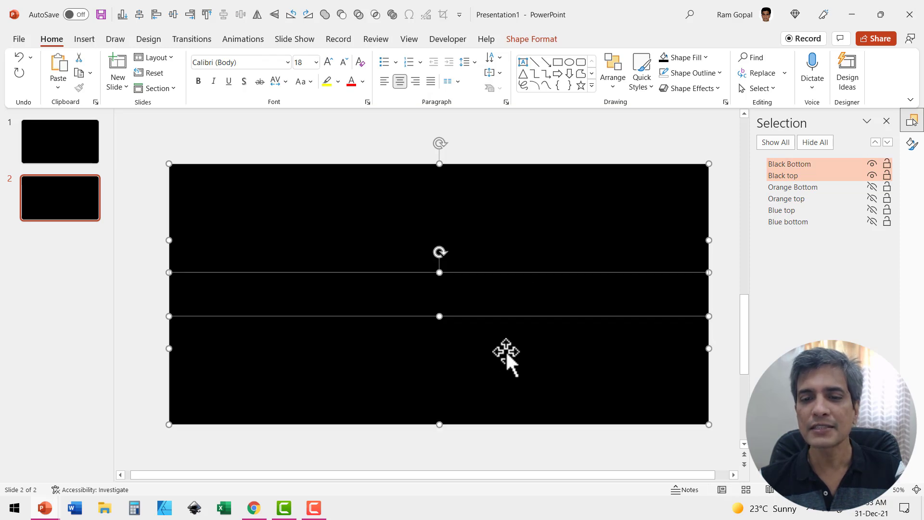
{"action": "right_click", "coordinate": [505, 351]}
{"action": "left_click", "coordinate": [560, 305]}
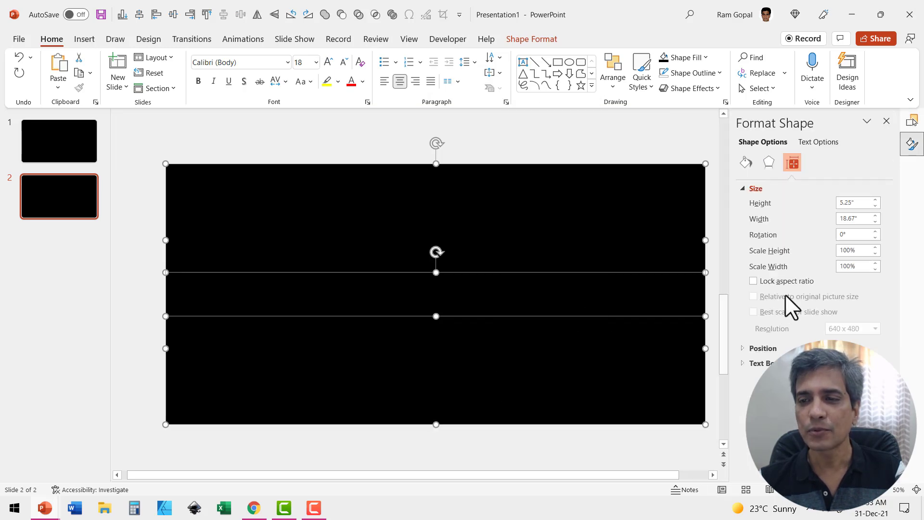
{"action": "left_click", "coordinate": [868, 235]}
{"action": "type", "text": "-10"}
{"action": "key", "text": "Return"}
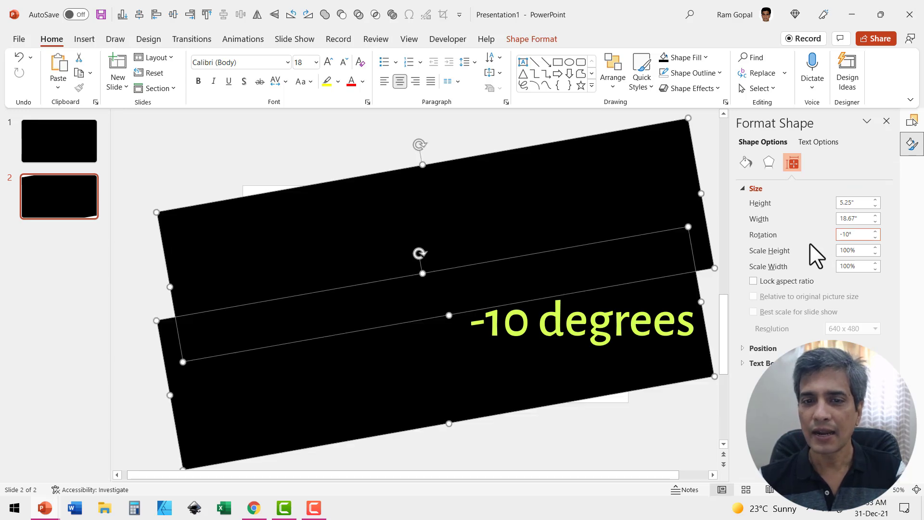
Step: Move the upper black bar higher and the lower one further down the slide
{"action": "left_click", "coordinate": [512, 124]}
{"action": "left_click", "coordinate": [386, 213]}
{"action": "left_click_drag", "start_coordinate": [386, 213], "coordinate": [363, 147]}
{"action": "left_click_drag", "start_coordinate": [556, 344], "coordinate": [571, 439]}
{"action": "left_click", "coordinate": [700, 250]}
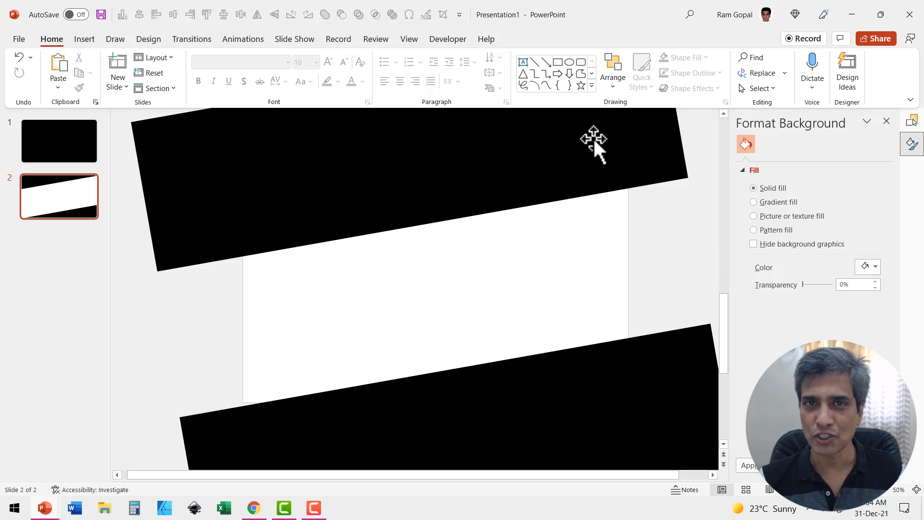
Step: Unhide all six orange and blue bars on slide 2 with Show All, then go to slide 1
{"action": "left_click", "coordinate": [912, 120]}
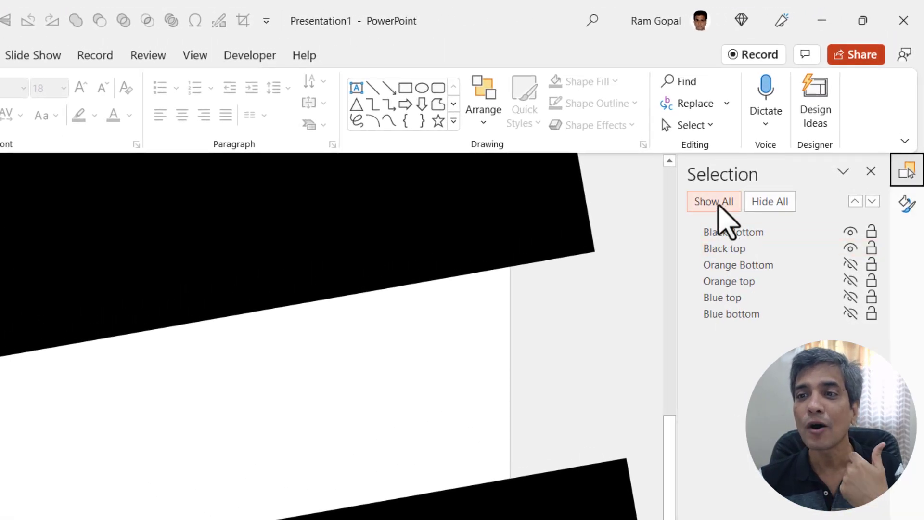
{"action": "left_click", "coordinate": [719, 206]}
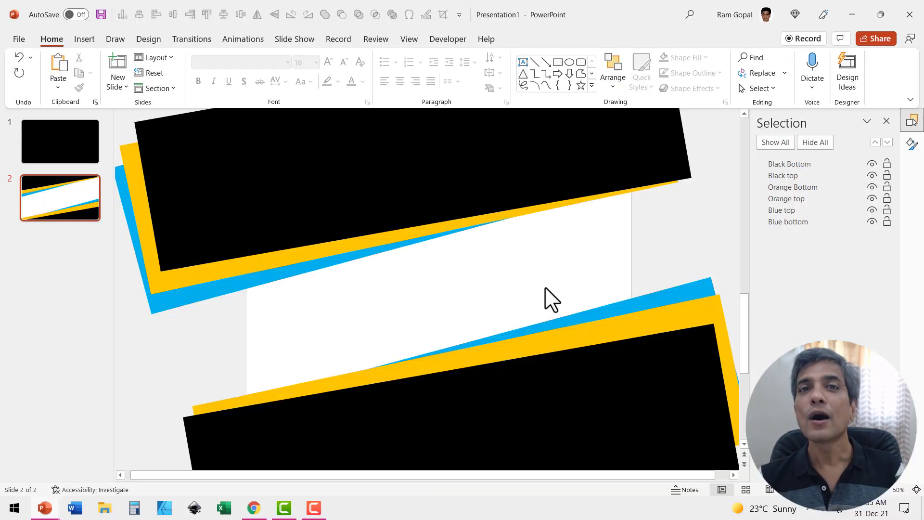
{"action": "left_click", "coordinate": [65, 141]}
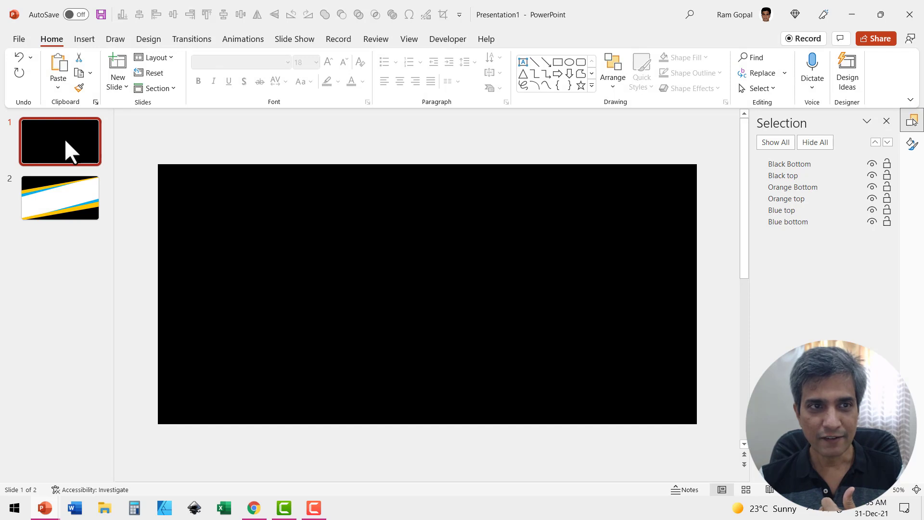
Step: Insert the colourful donuts stock video onto slide 1
{"action": "left_click", "coordinate": [84, 39]}
{"action": "left_click", "coordinate": [804, 90]}
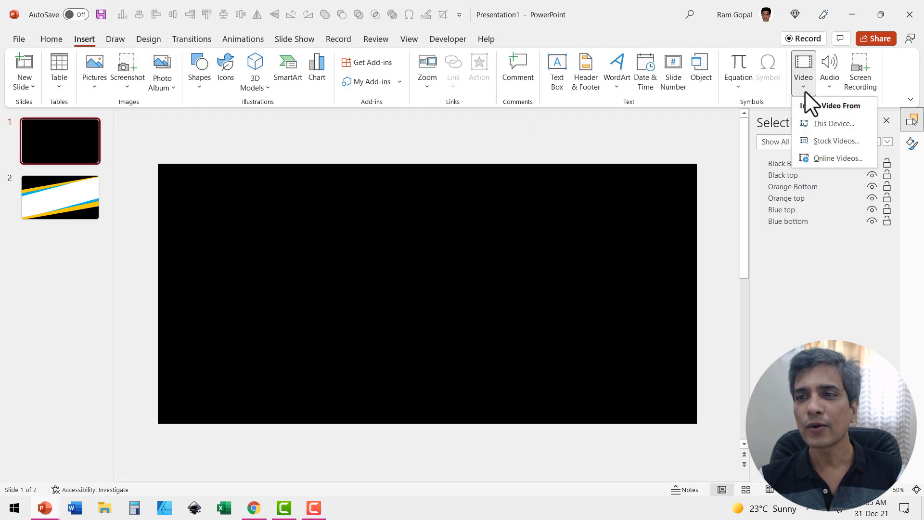
{"action": "left_click", "coordinate": [824, 143]}
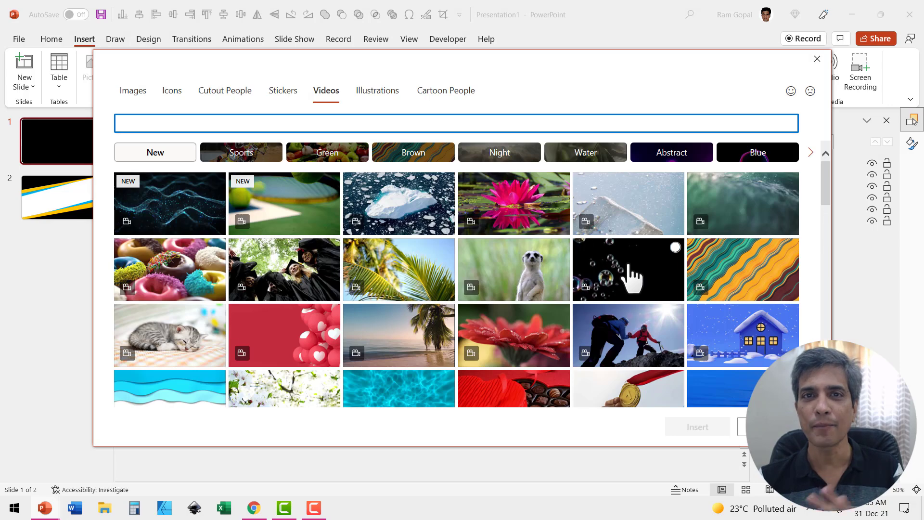
{"action": "left_click", "coordinate": [529, 425]}
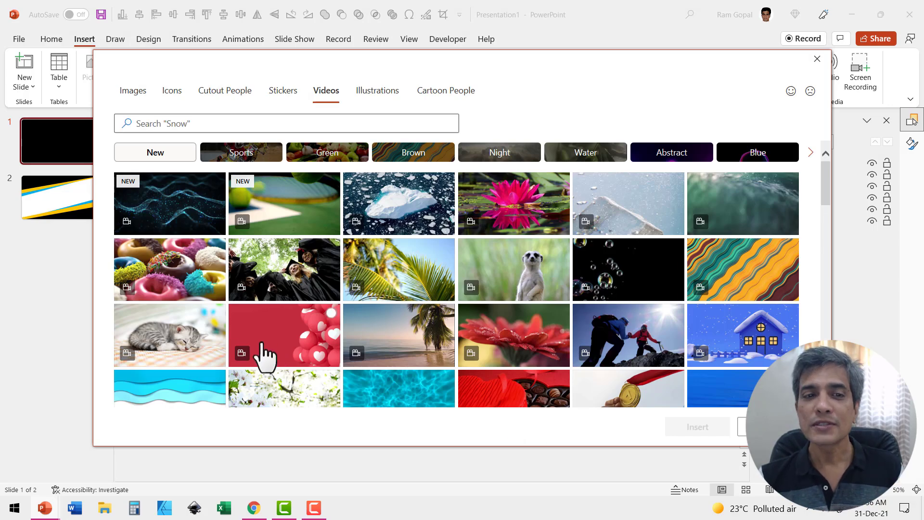
{"action": "left_click", "coordinate": [211, 262]}
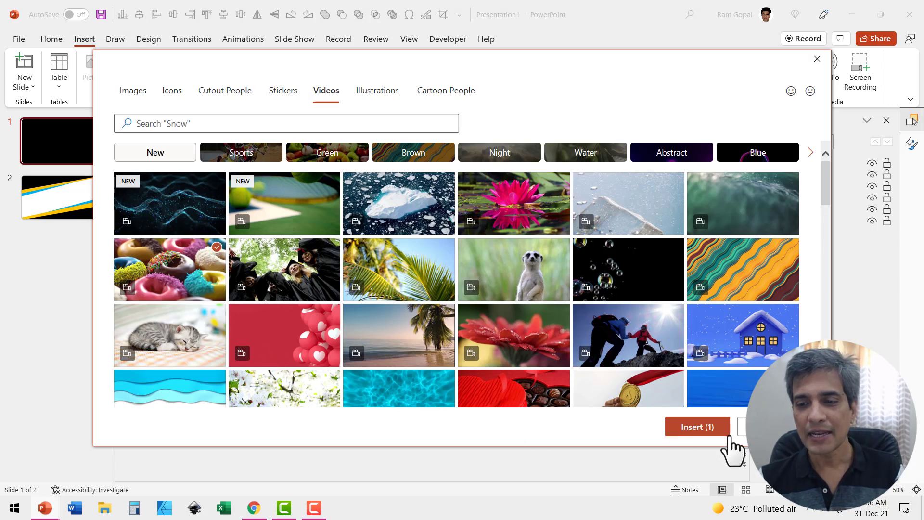
{"action": "left_click", "coordinate": [697, 427]}
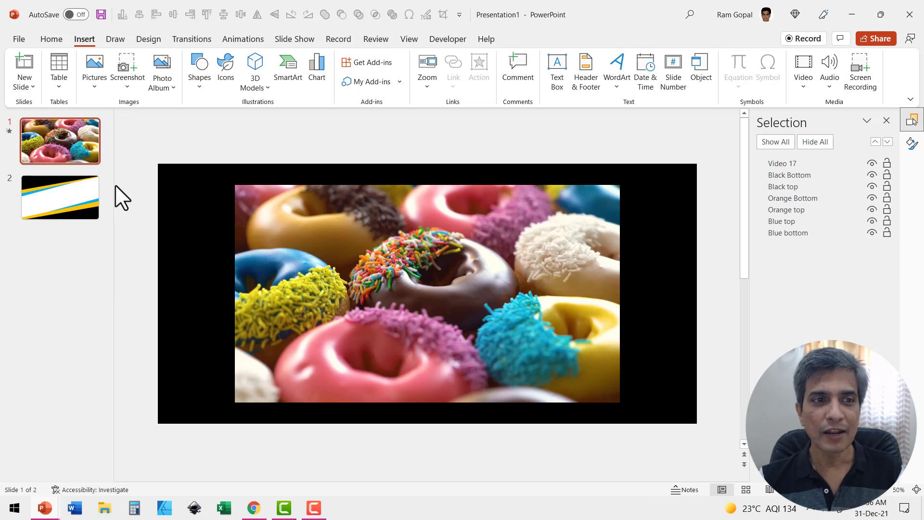
Step: Copy the donut video to slide 2 and send it behind all the bars
{"action": "left_click_drag", "start_coordinate": [112, 185], "coordinate": [206, 226]}
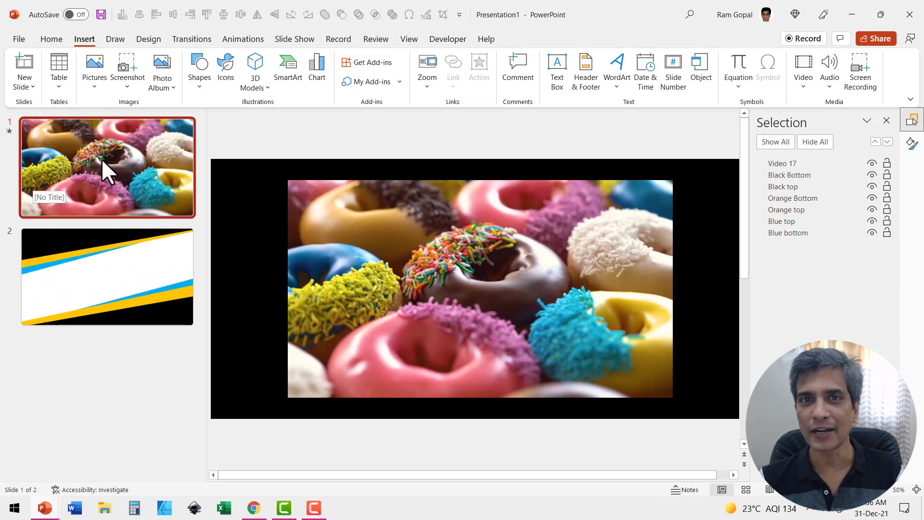
{"action": "left_click", "coordinate": [427, 248]}
{"action": "right_click", "coordinate": [426, 248]}
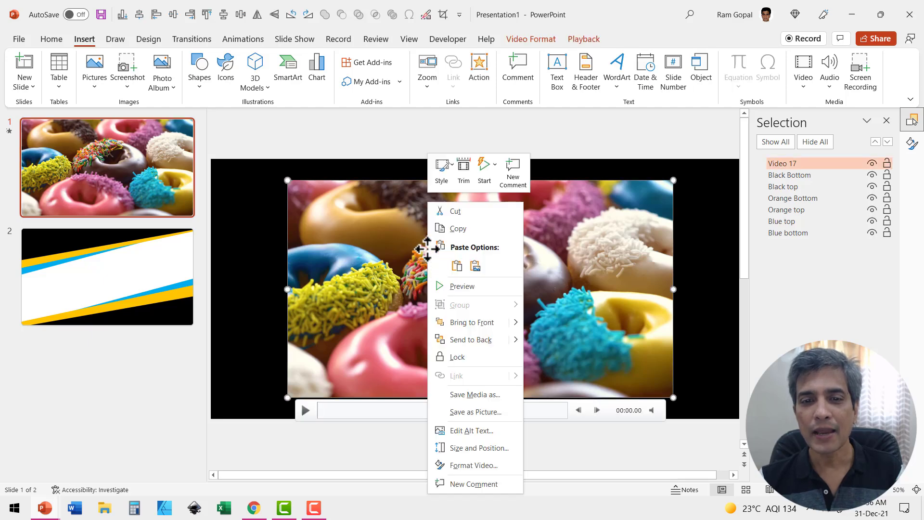
{"action": "left_click", "coordinate": [465, 226]}
{"action": "left_click", "coordinate": [136, 277]}
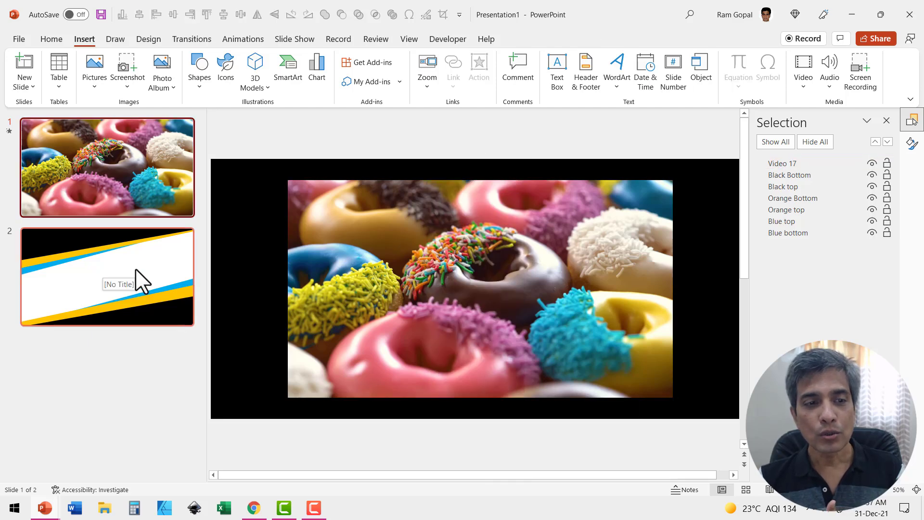
{"action": "left_click", "coordinate": [135, 267]}
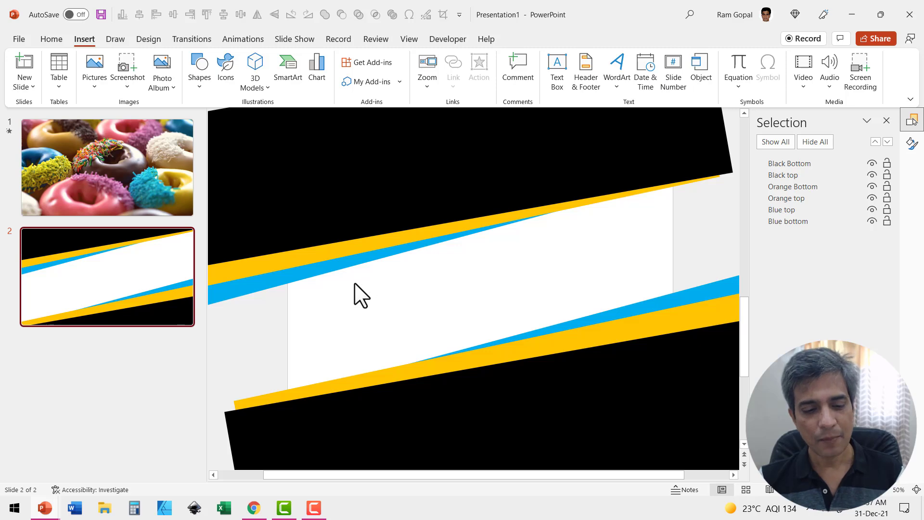
{"action": "key", "text": "ctrl+v"}
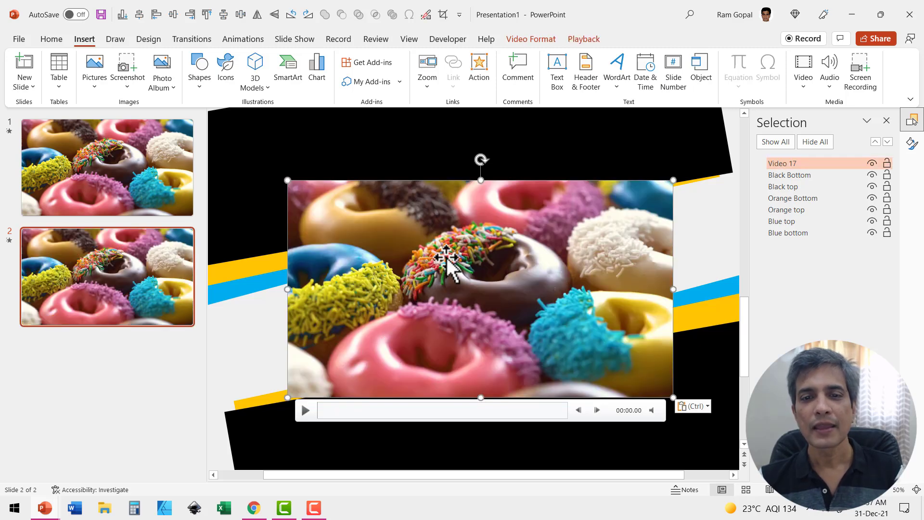
{"action": "right_click", "coordinate": [447, 259]}
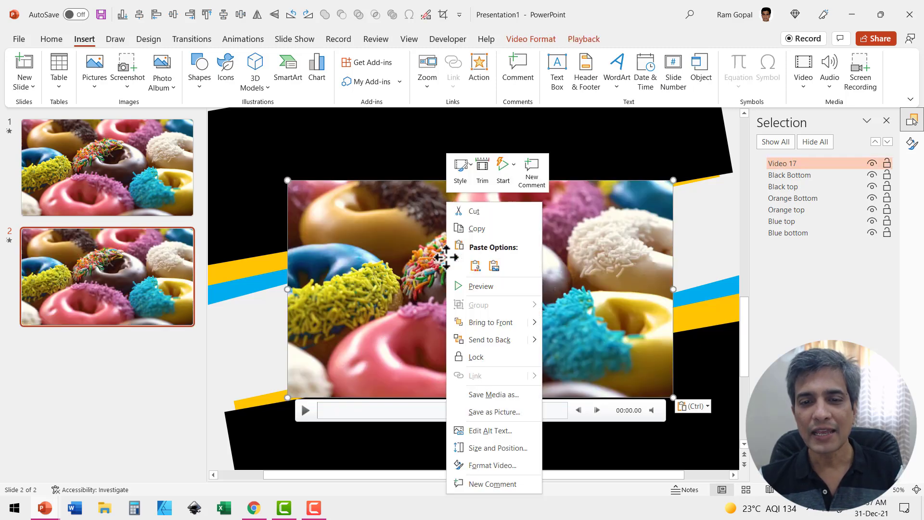
{"action": "left_click", "coordinate": [483, 336]}
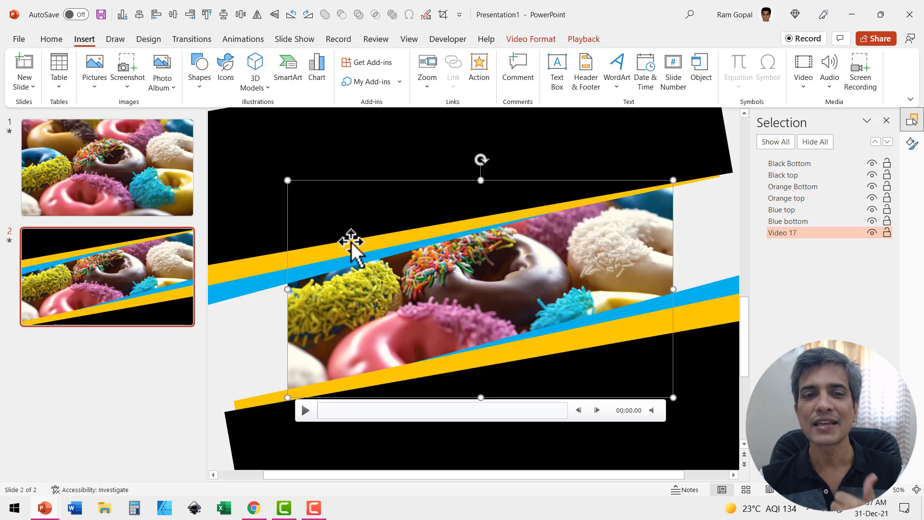
{"action": "left_click", "coordinate": [513, 113]}
Step: Add a 'Welcome to...' text box at the slide's left and enlarge its font
{"action": "left_click", "coordinate": [523, 59]}
{"action": "left_click", "coordinate": [226, 349]}
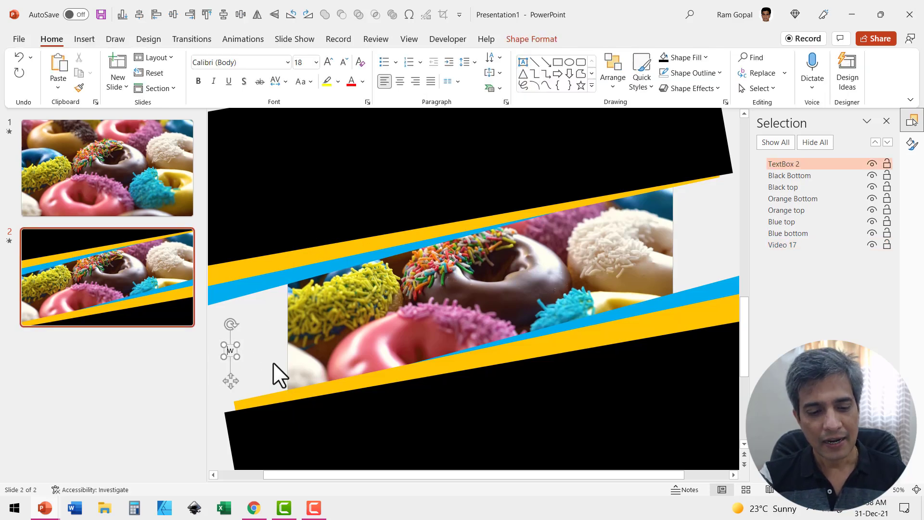
{"action": "type", "text": "elcome to"}
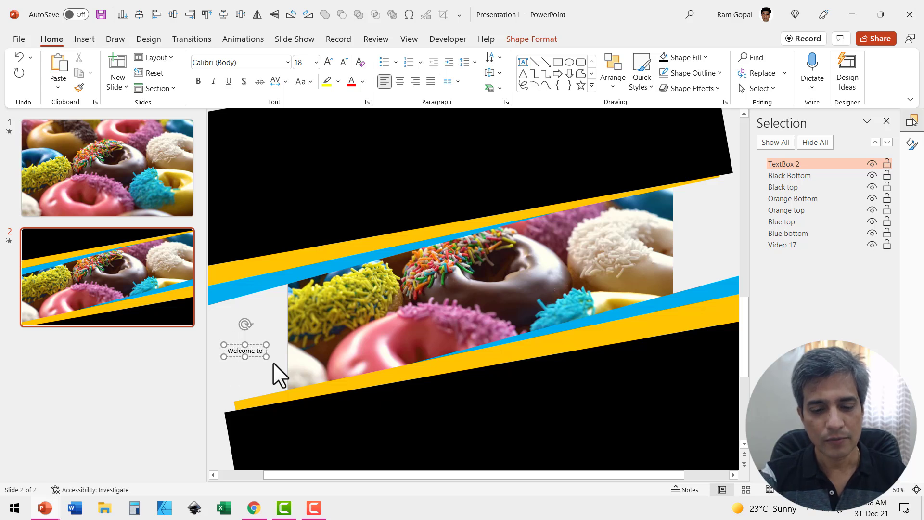
{"action": "type", "text": "..."}
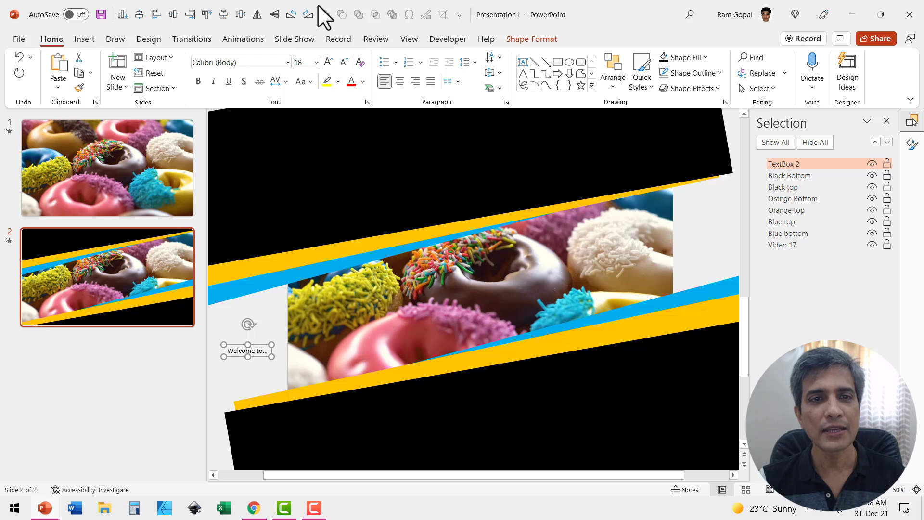
{"action": "left_click", "coordinate": [329, 61]}
{"action": "left_click", "coordinate": [329, 61]}
{"action": "left_click", "coordinate": [329, 61]}
{"action": "left_click", "coordinate": [329, 61]}
{"action": "left_click", "coordinate": [329, 62]}
{"action": "left_click", "coordinate": [329, 61]}
{"action": "left_click", "coordinate": [329, 61]}
{"action": "left_click", "coordinate": [329, 61]}
Step: Apply Tw Cen MT Condensed Extra at 80 pt, tilt the title roughly, and colour it white
{"action": "left_click", "coordinate": [288, 62]}
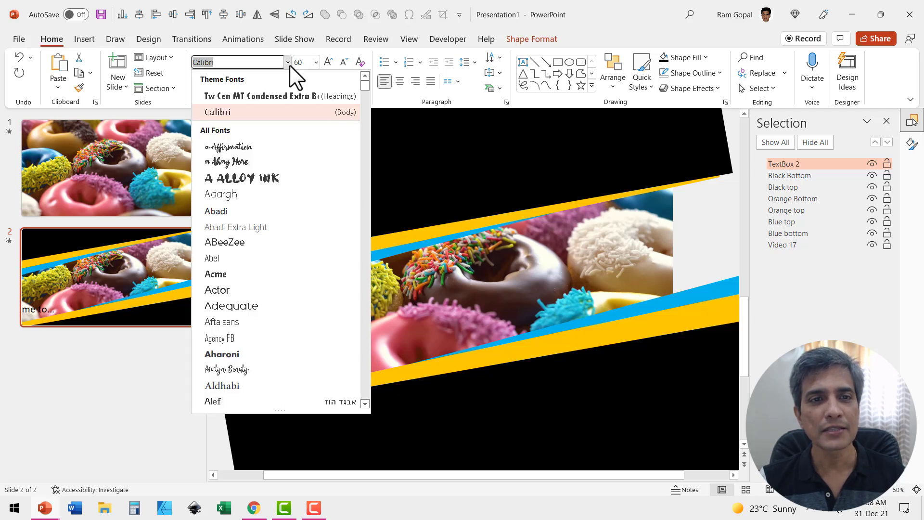
{"action": "left_click", "coordinate": [276, 96]}
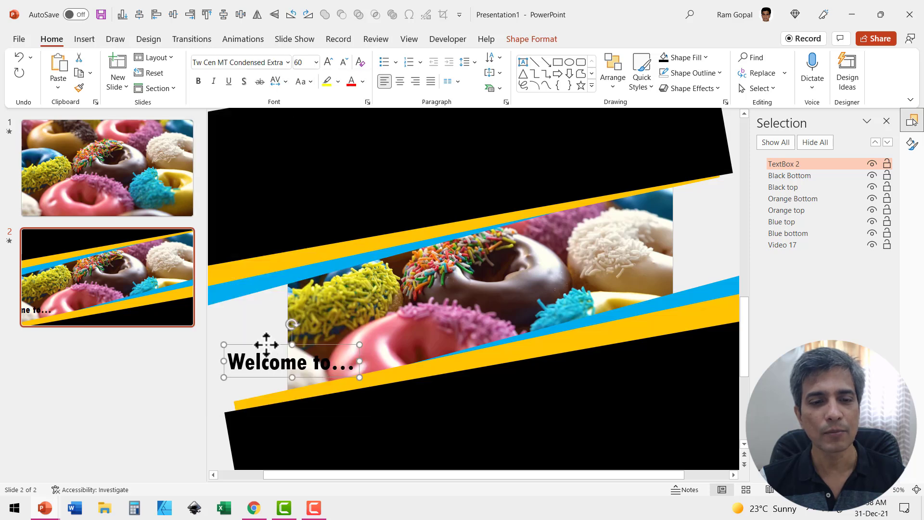
{"action": "left_click", "coordinate": [329, 61]}
{"action": "left_click", "coordinate": [329, 61]}
{"action": "left_click", "coordinate": [329, 61]}
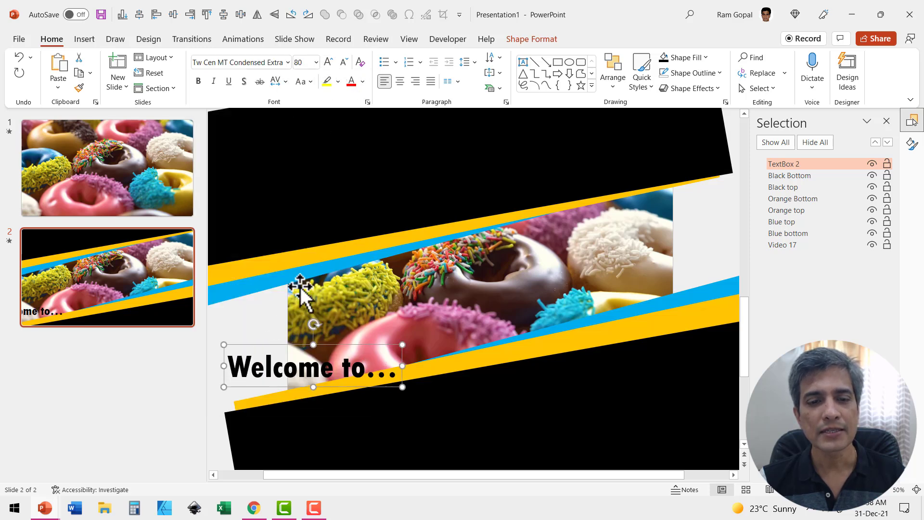
{"action": "left_click_drag", "start_coordinate": [313, 322], "coordinate": [361, 200]}
{"action": "left_click", "coordinate": [362, 82]}
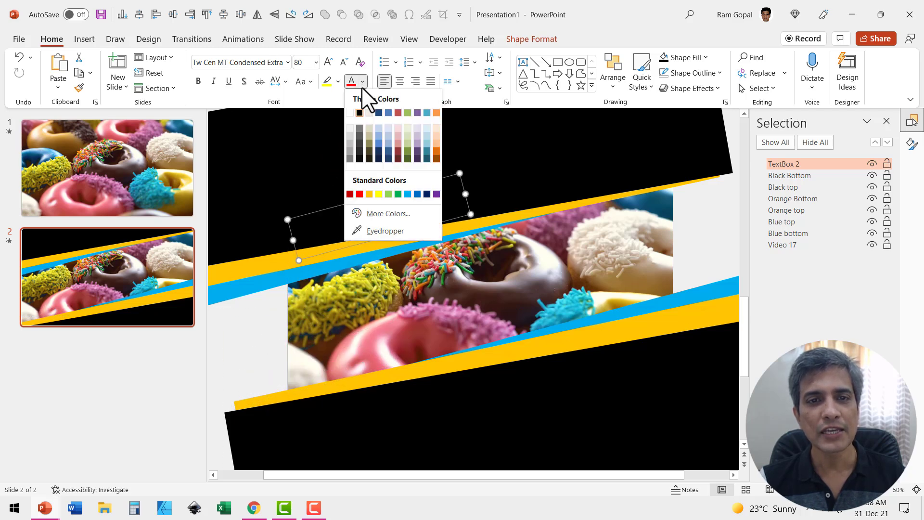
{"action": "left_click", "coordinate": [350, 111]}
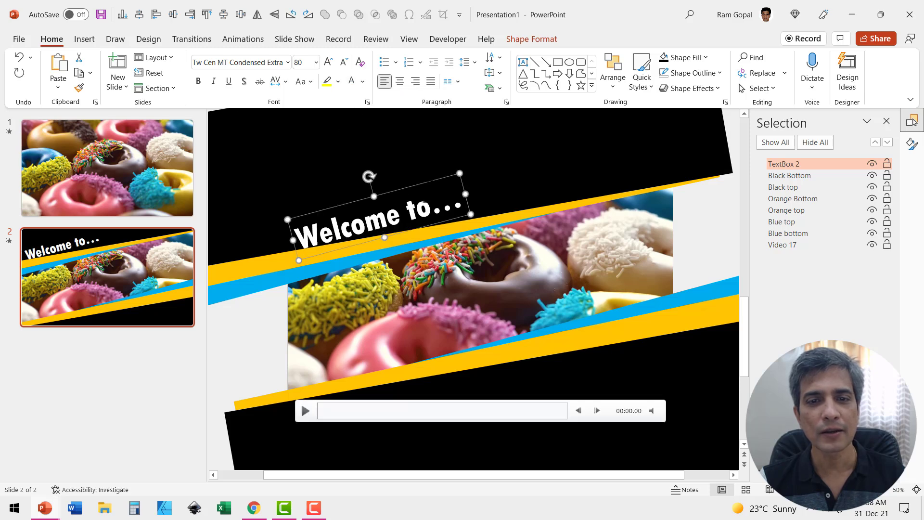
Step: Set the title's rotation to exactly 351° in Size and Position
{"action": "right_click", "coordinate": [427, 182]}
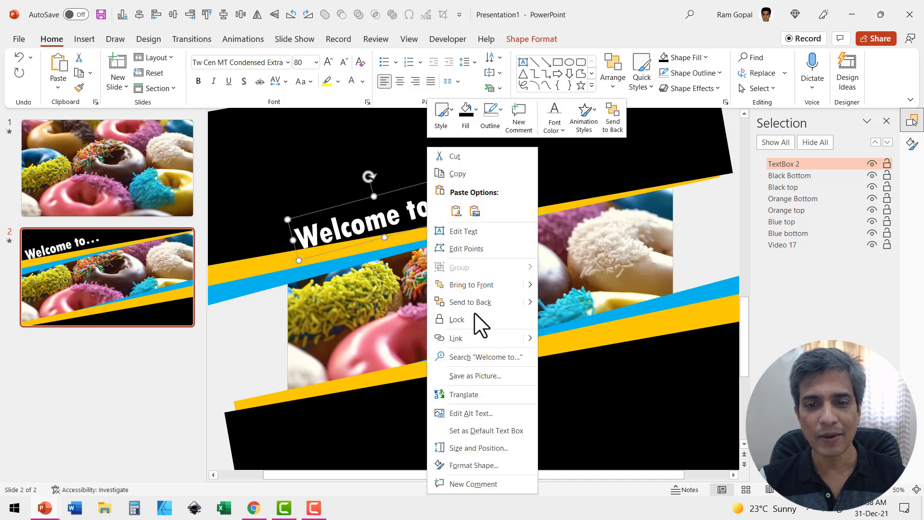
{"action": "left_click", "coordinate": [464, 444]}
{"action": "left_click", "coordinate": [875, 231]}
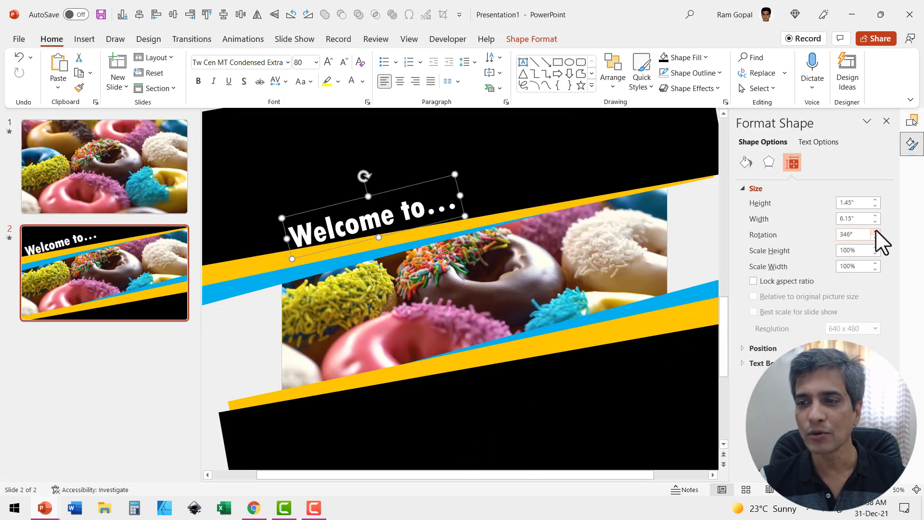
{"action": "left_click", "coordinate": [876, 231]}
{"action": "left_click", "coordinate": [876, 230]}
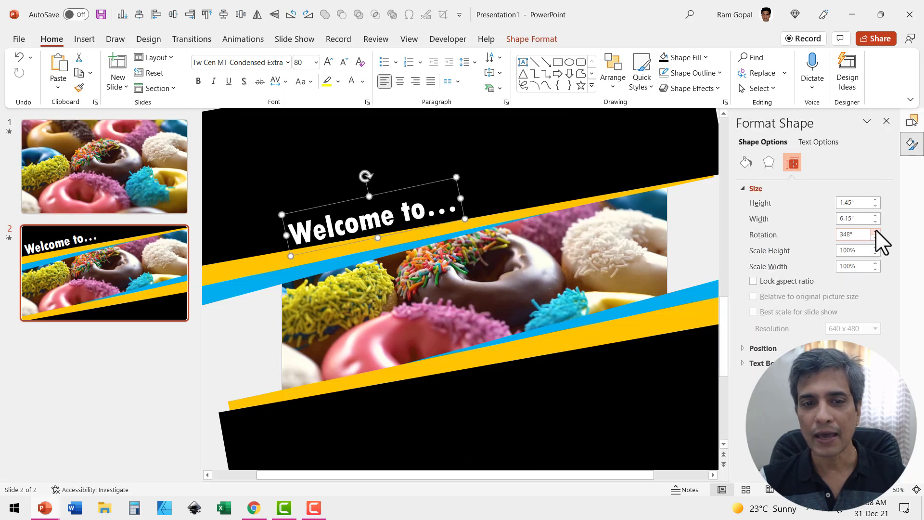
{"action": "left_click", "coordinate": [876, 231]}
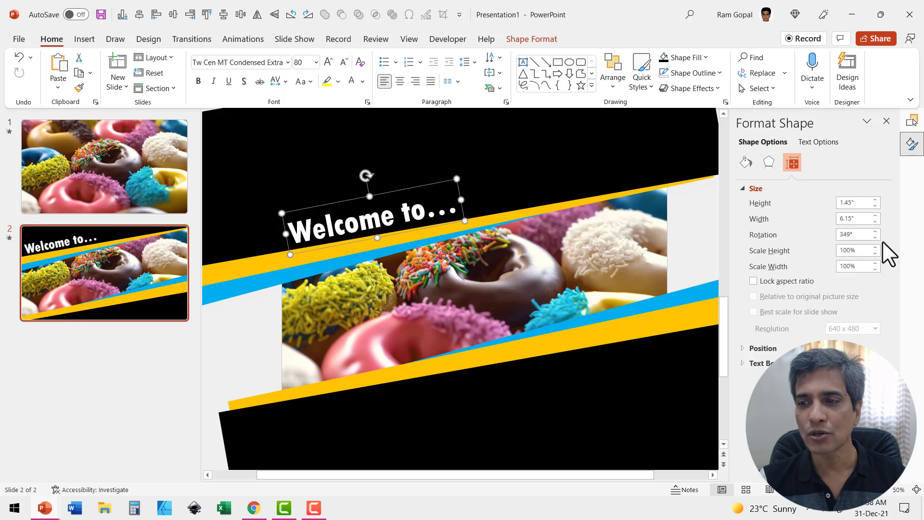
{"action": "left_click", "coordinate": [876, 231]}
{"action": "left_click", "coordinate": [875, 231]}
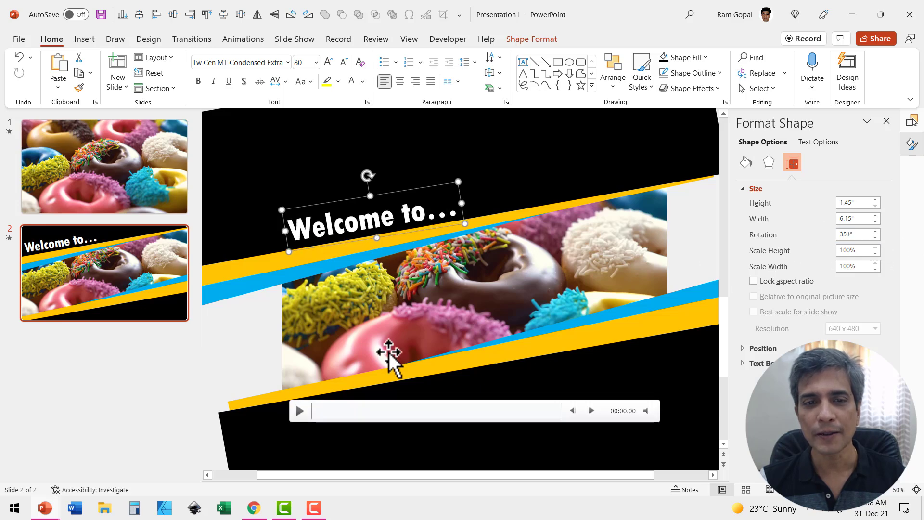
Step: Duplicate the 'Welcome to...' title and move the copy into the lower black band
{"action": "mouse_move", "coordinate": [598, 385]}
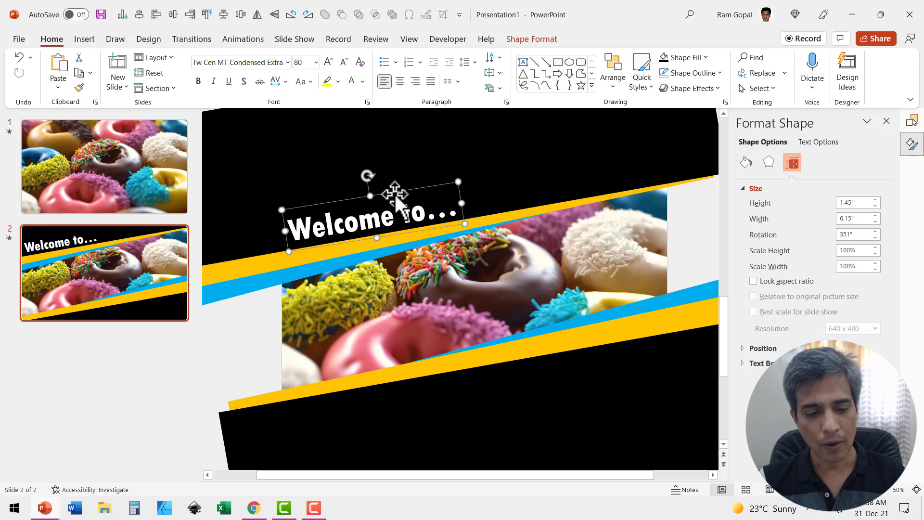
{"action": "key", "text": "ctrl+d"}
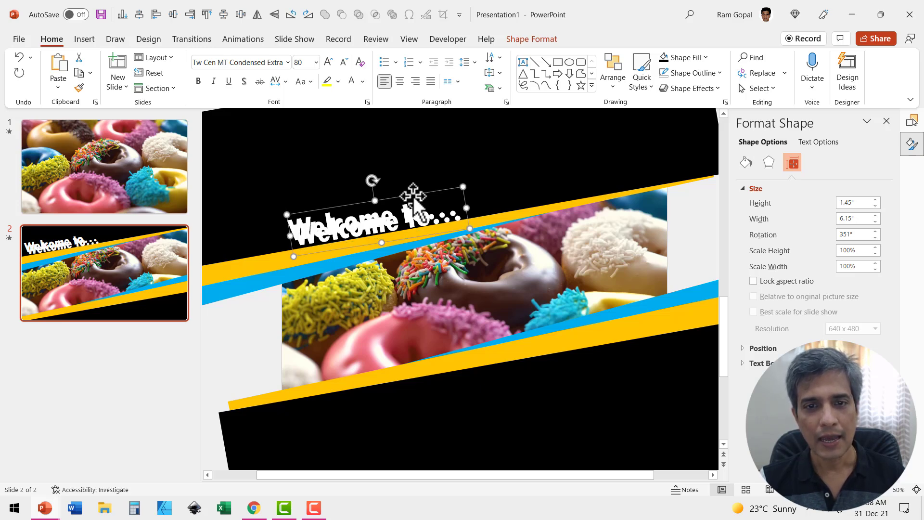
{"action": "left_click_drag", "start_coordinate": [415, 202], "coordinate": [631, 357]}
Step: Retype the copy as 'Ram's Bakery', set its rotation to 0°, and nudge it up
{"action": "left_click", "coordinate": [551, 394]}
{"action": "key", "text": "ctrl+a"}
{"action": "type", "text": "Ra"}
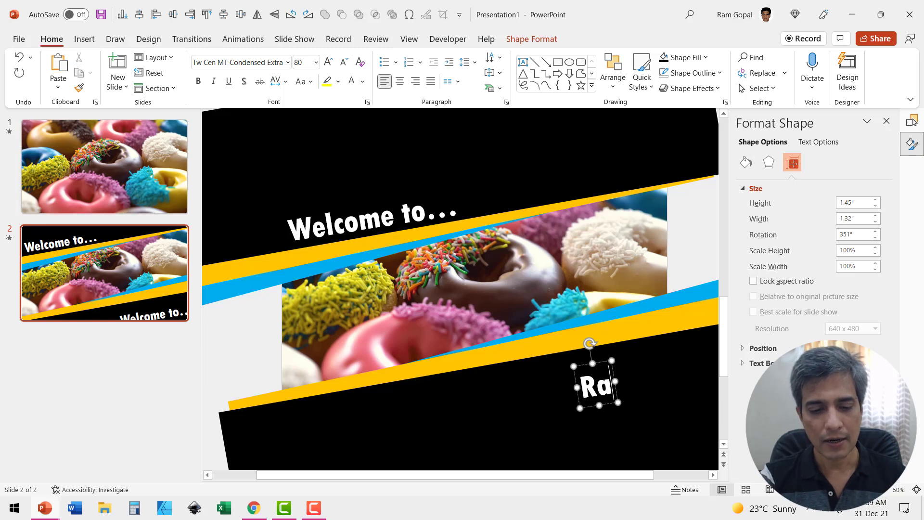
{"action": "type", "text": "m's Bakery"}
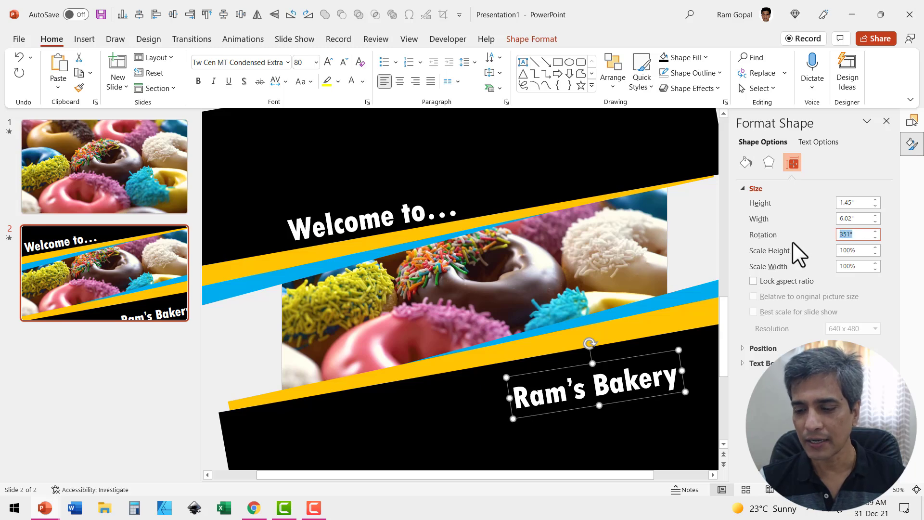
{"action": "type", "text": "0"}
{"action": "key", "text": "Return"}
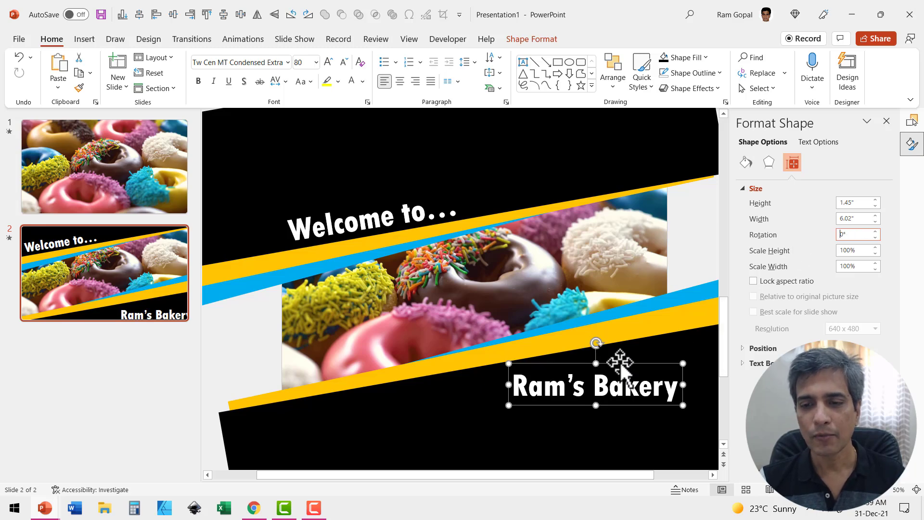
{"action": "left_click_drag", "start_coordinate": [621, 366], "coordinate": [601, 358]}
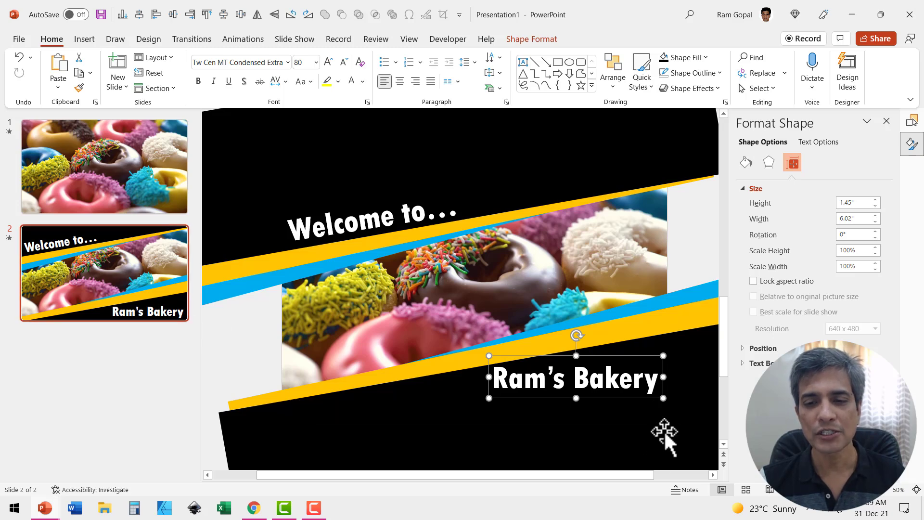
{"action": "mouse_move", "coordinate": [284, 362]}
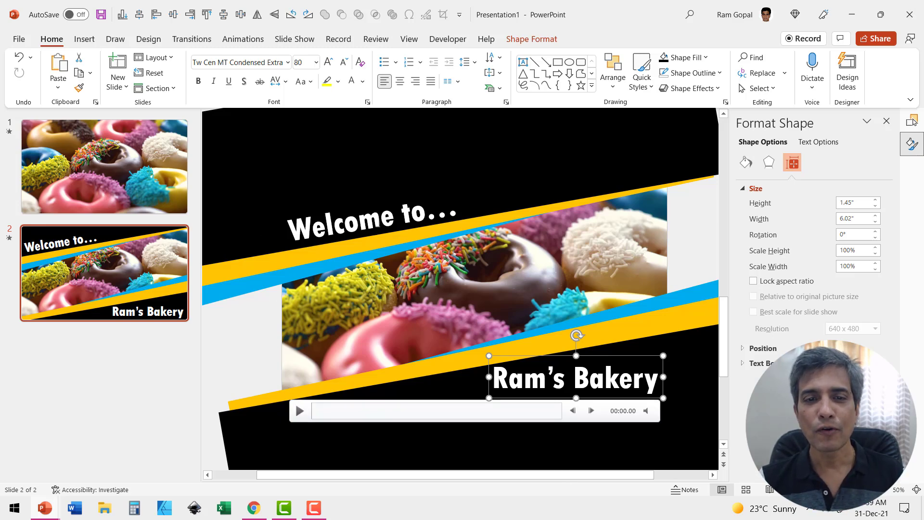
Step: Blank out slide 1's video and paste both titles onto slide 1
{"action": "left_click", "coordinate": [378, 216]}
{"action": "left_click", "coordinate": [581, 379], "text": "shift"}
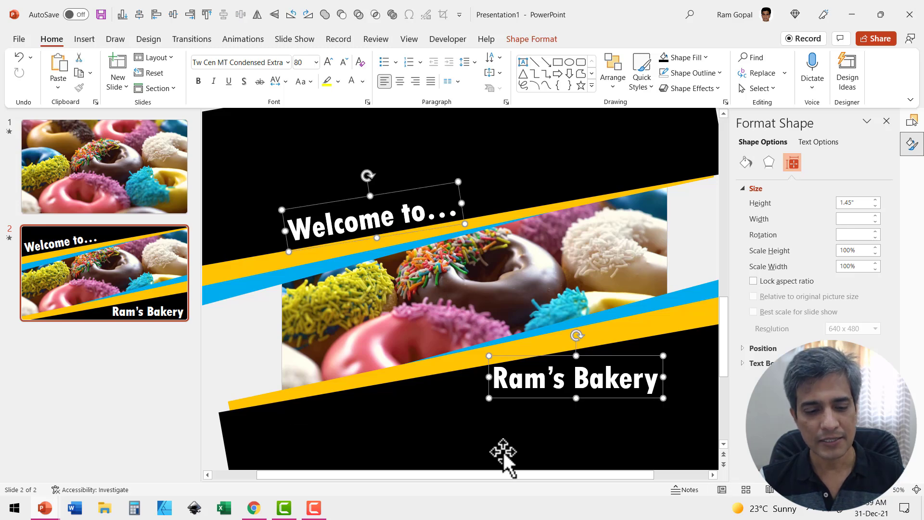
{"action": "left_click", "coordinate": [113, 198]}
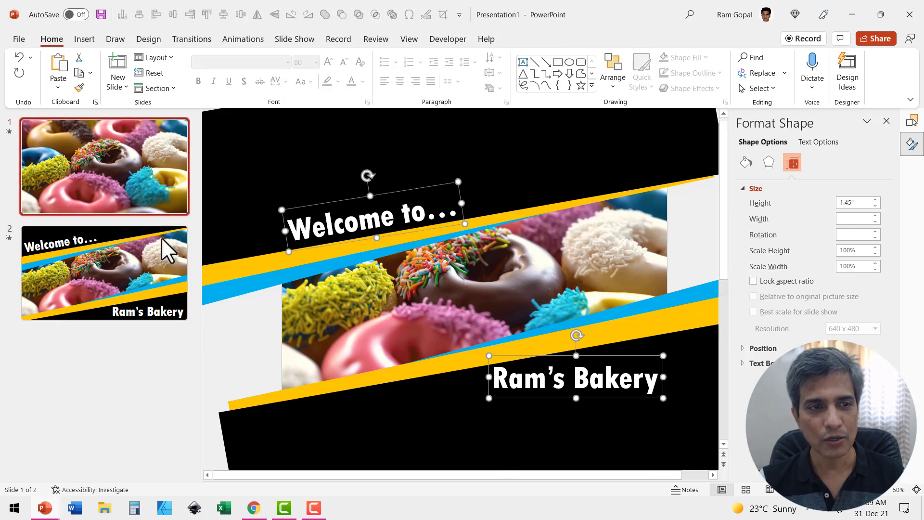
{"action": "left_click", "coordinate": [469, 246]}
{"action": "right_click", "coordinate": [475, 261]}
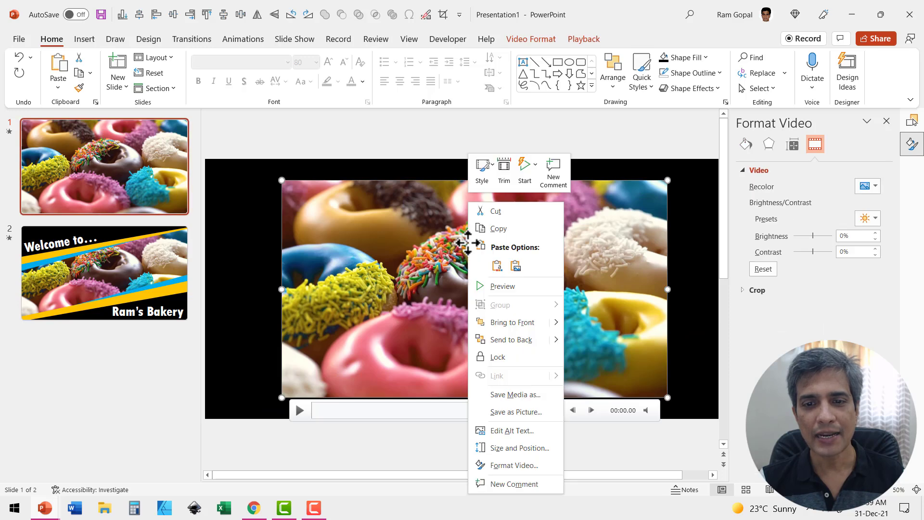
{"action": "left_click", "coordinate": [505, 345]}
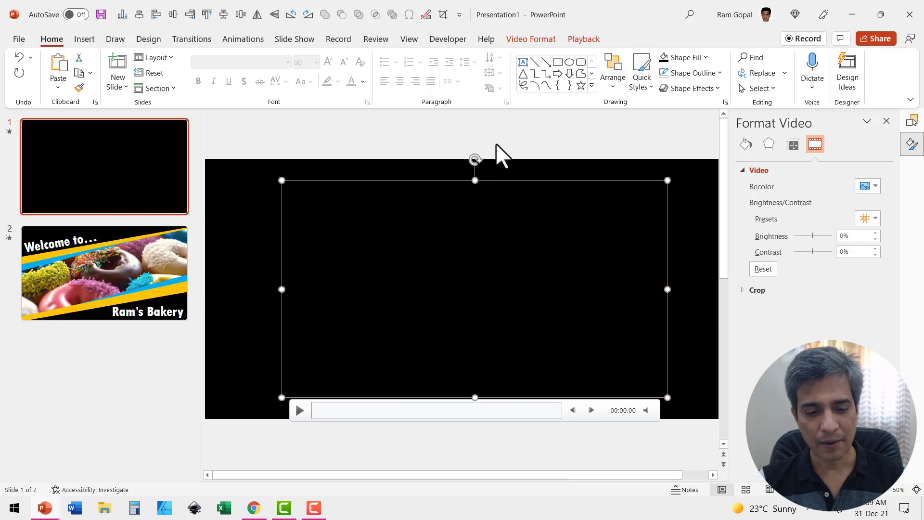
{"action": "key", "text": "ctrl+v"}
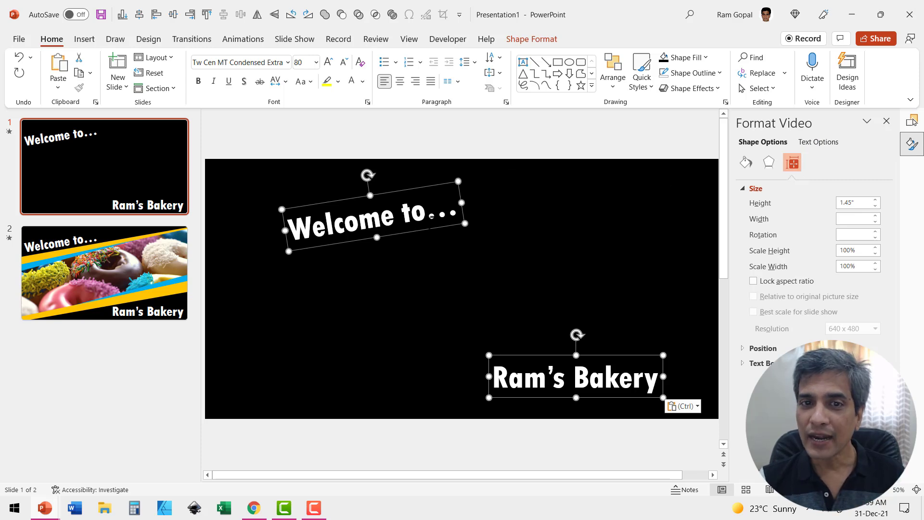
Step: Park 'Welcome to...' above slide 1's top edge and 'Ram's Bakery' below its bottom edge
{"action": "left_click", "coordinate": [446, 137]}
{"action": "left_click_drag", "start_coordinate": [388, 186], "coordinate": [380, 130]}
{"action": "left_click", "coordinate": [556, 378]}
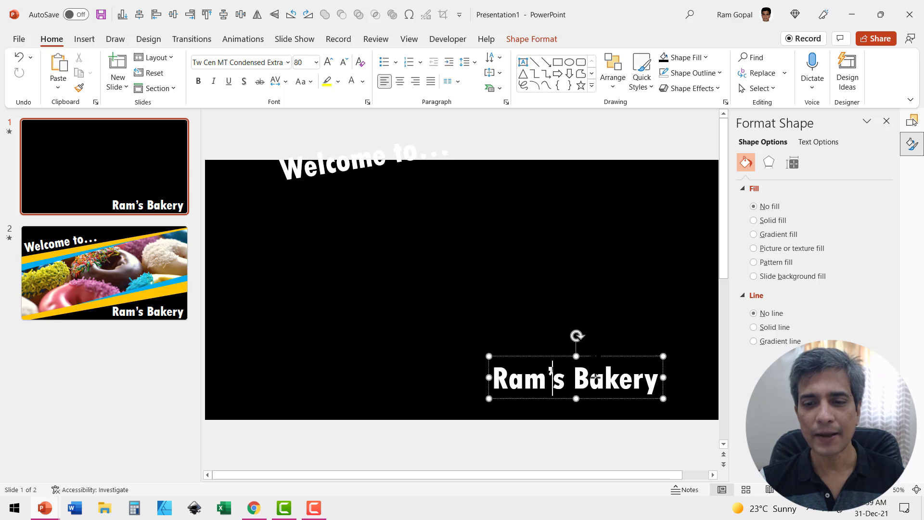
{"action": "left_click_drag", "start_coordinate": [594, 357], "coordinate": [598, 414]}
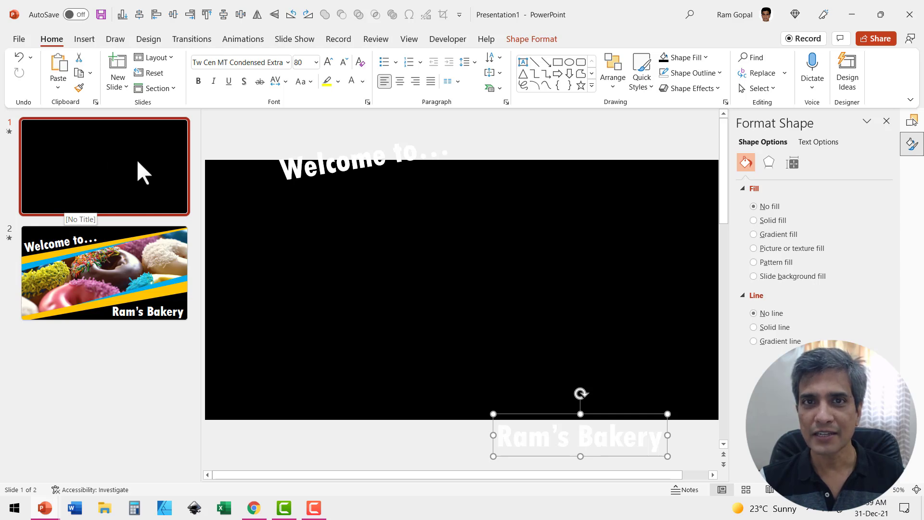
{"action": "left_click", "coordinate": [135, 268]}
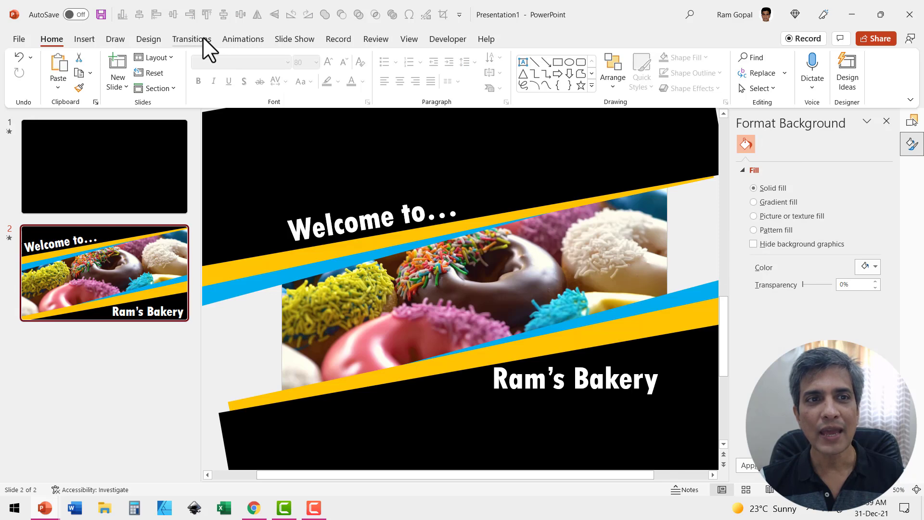
Step: Give slide 2 the Morph transition, then return to slide 1
{"action": "left_click", "coordinate": [202, 38]}
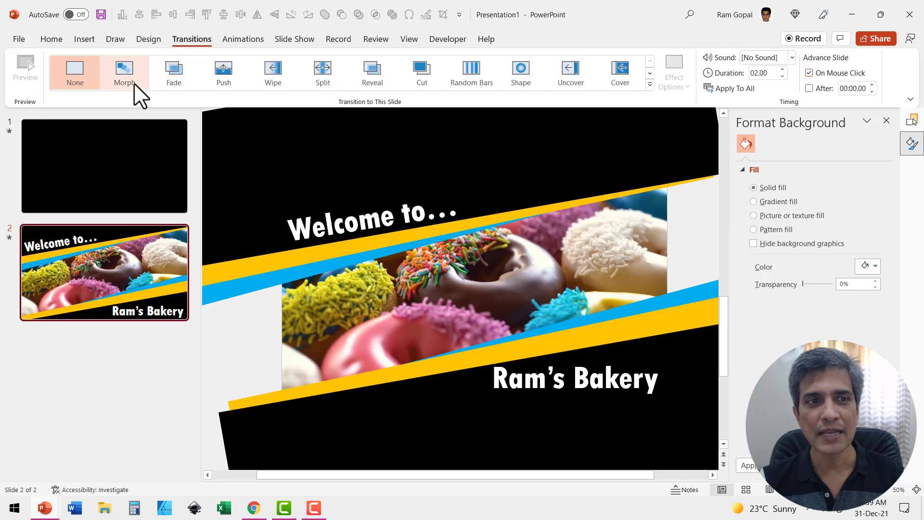
{"action": "left_click", "coordinate": [134, 83]}
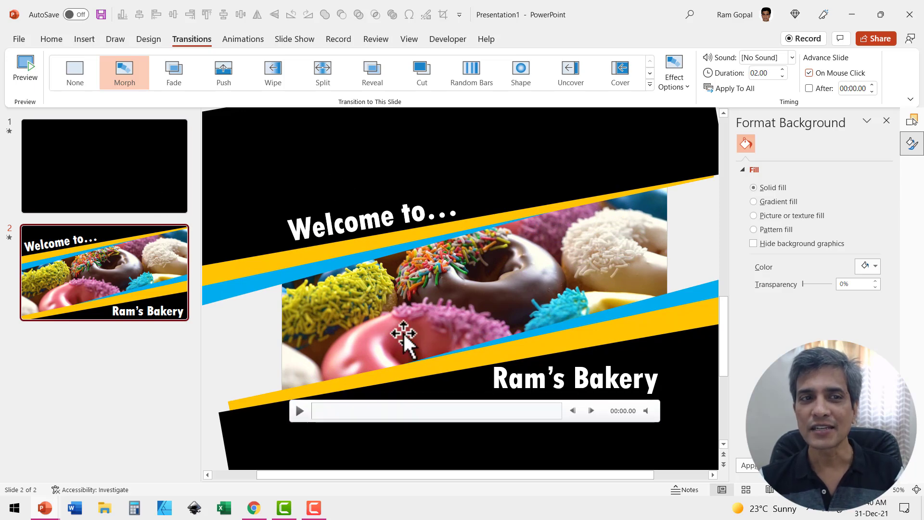
{"action": "left_click", "coordinate": [160, 154]}
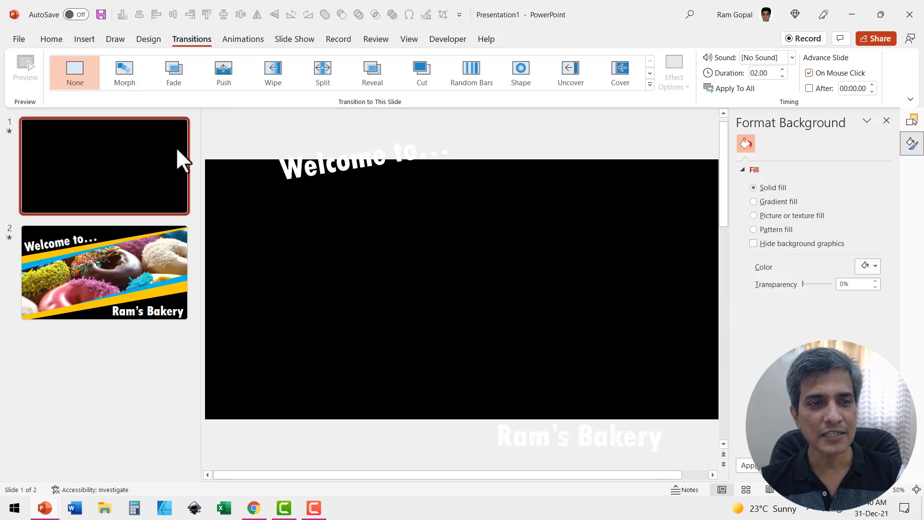
Step: Duplicate the black slide 1 as a new slide 3 after slide 2
{"action": "right_click", "coordinate": [176, 147]}
{"action": "left_click", "coordinate": [218, 175]}
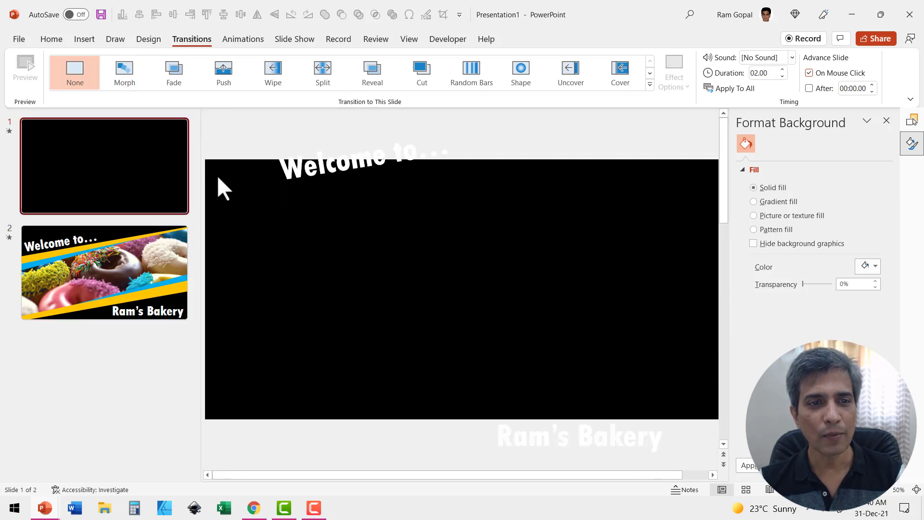
{"action": "left_click", "coordinate": [131, 337]}
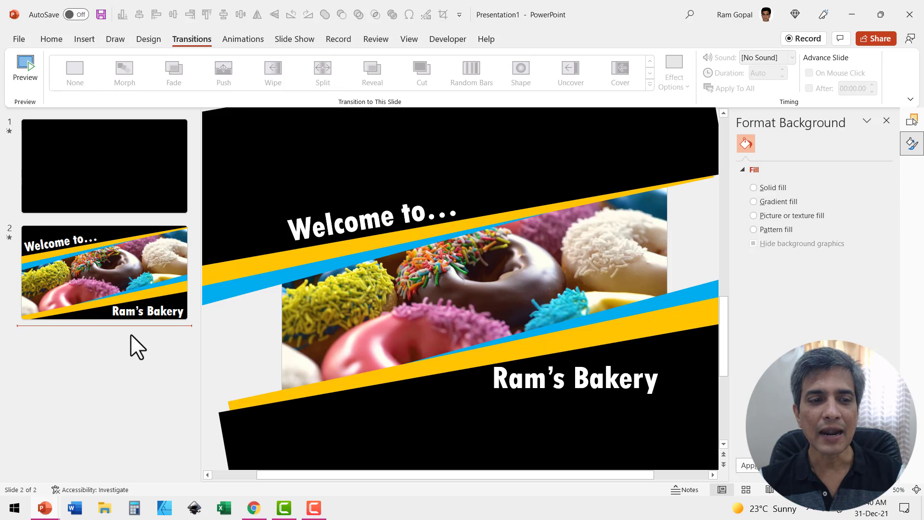
{"action": "right_click", "coordinate": [131, 333]}
{"action": "left_click", "coordinate": [163, 360]}
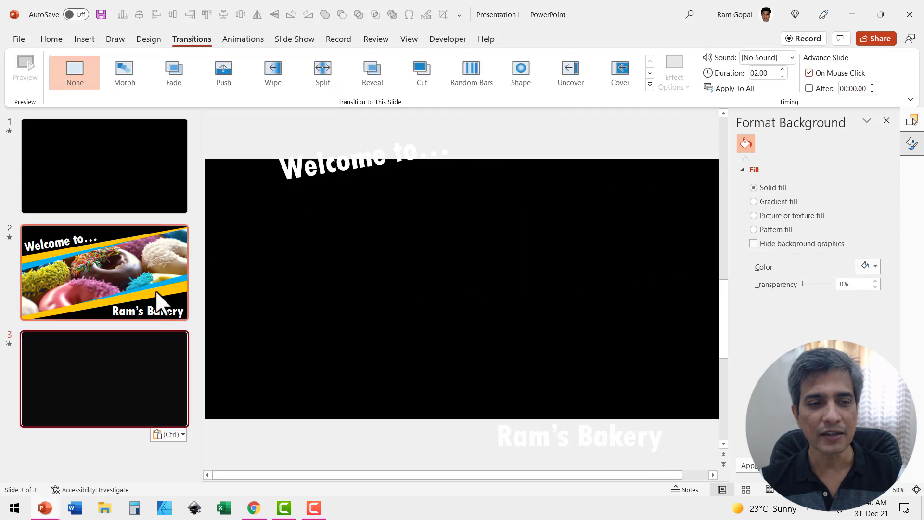
{"action": "left_click", "coordinate": [164, 371]}
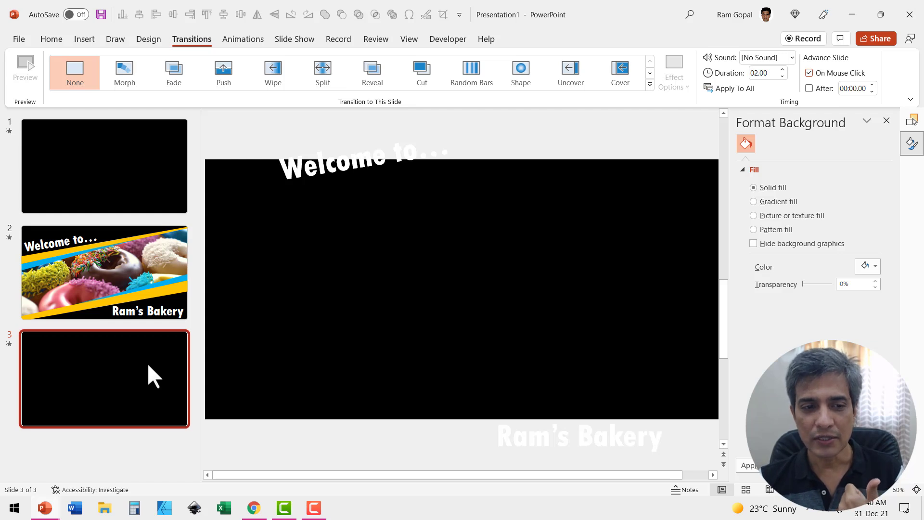
Step: Apply Morph to slide 3, then play from slide 1 into slide 2 to check the effect
{"action": "left_click", "coordinate": [119, 85]}
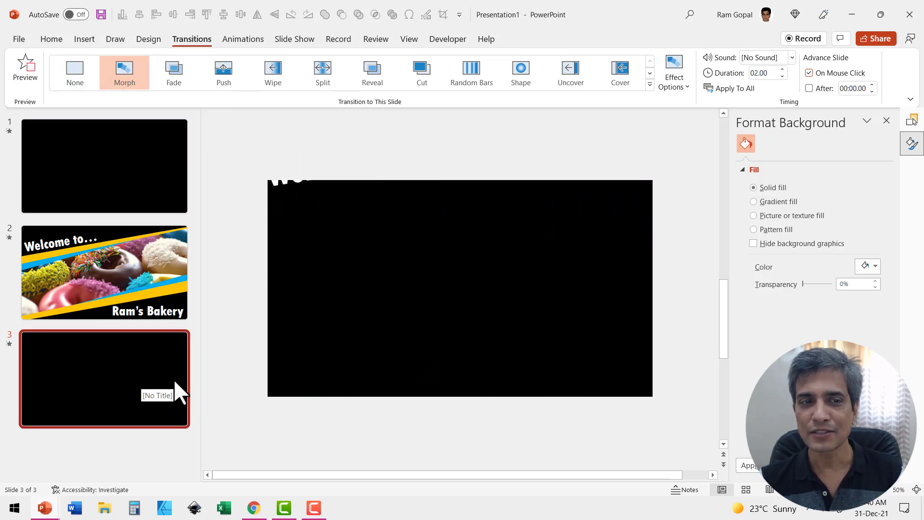
{"action": "left_click", "coordinate": [153, 208]}
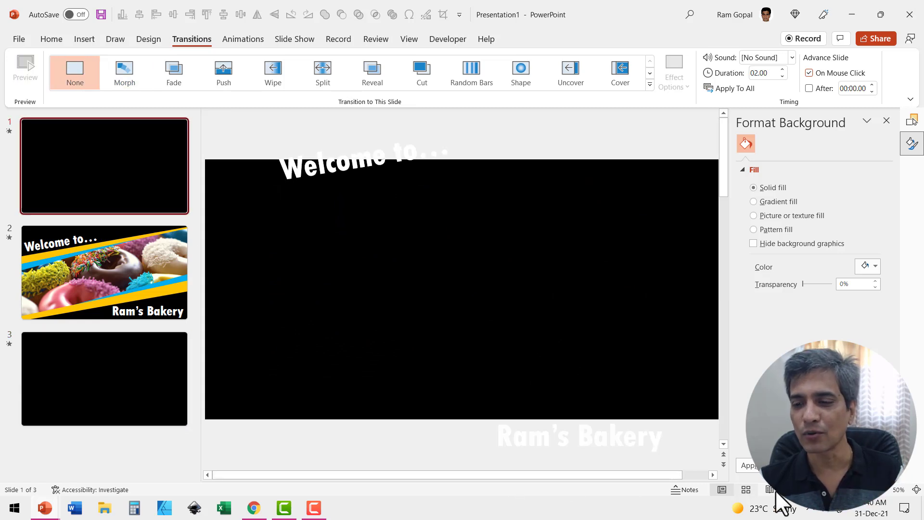
{"action": "left_click", "coordinate": [723, 465]}
{"action": "left_click", "coordinate": [186, 185]}
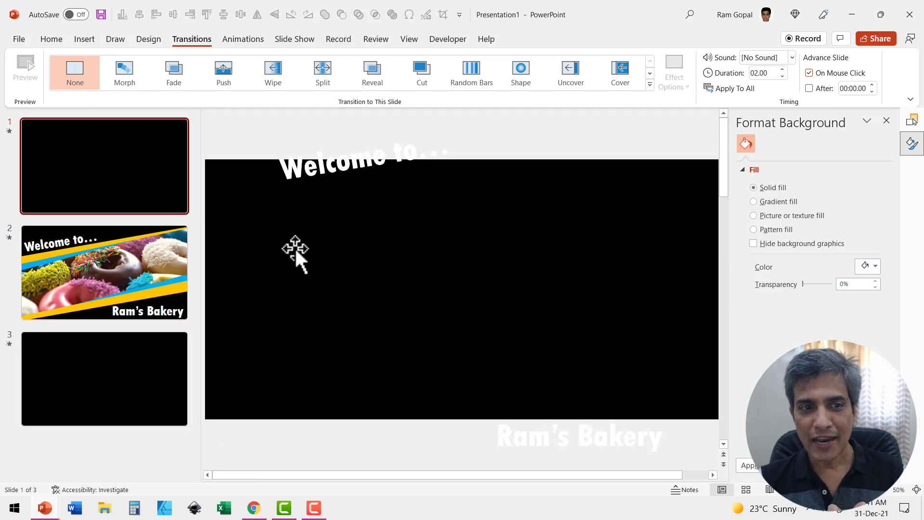